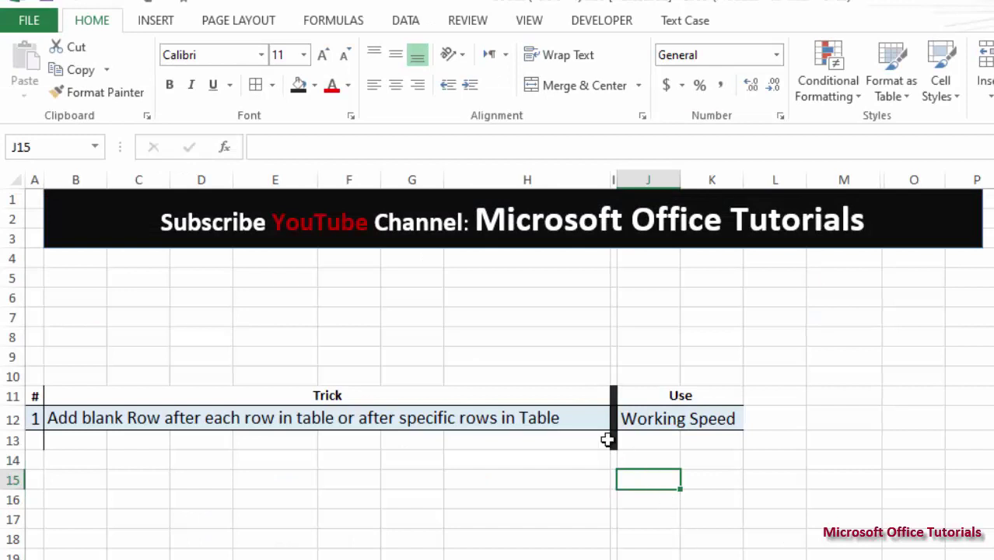
# Leave the trick's title sheet for the sales table sheet and select cell G37 below the data
pyautogui.click(588, 421)
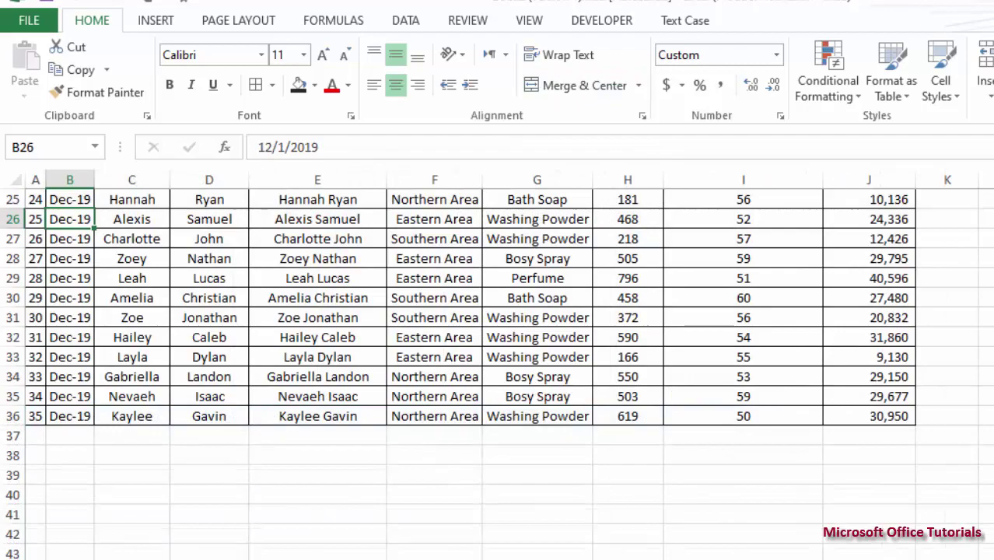
pyautogui.click(507, 434)
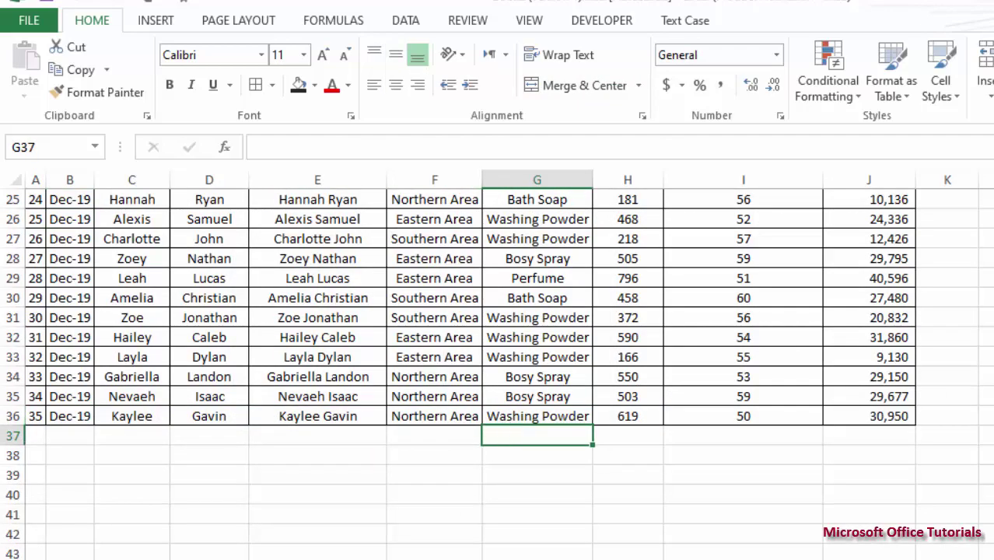
pyautogui.scroll(8, 397, 383)
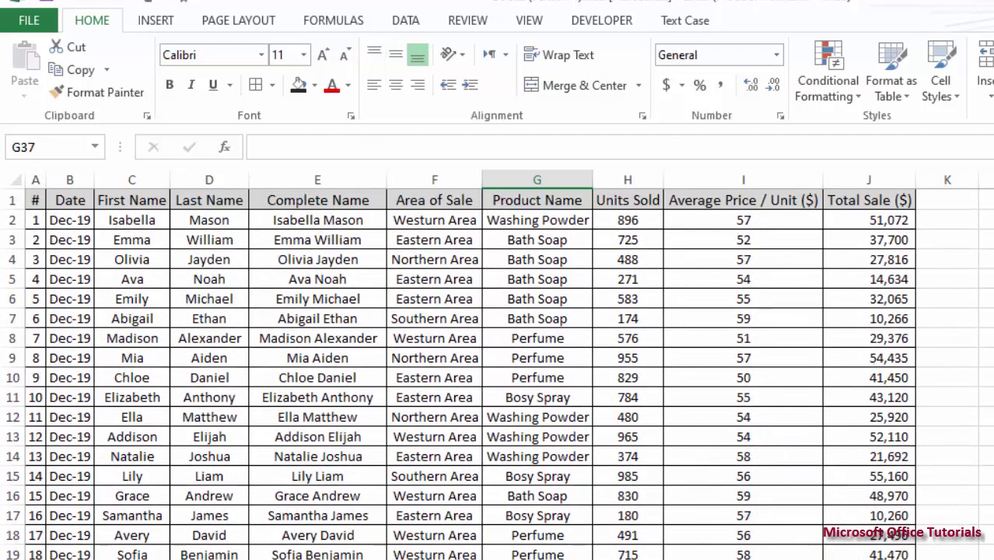
pyautogui.click(397, 383)
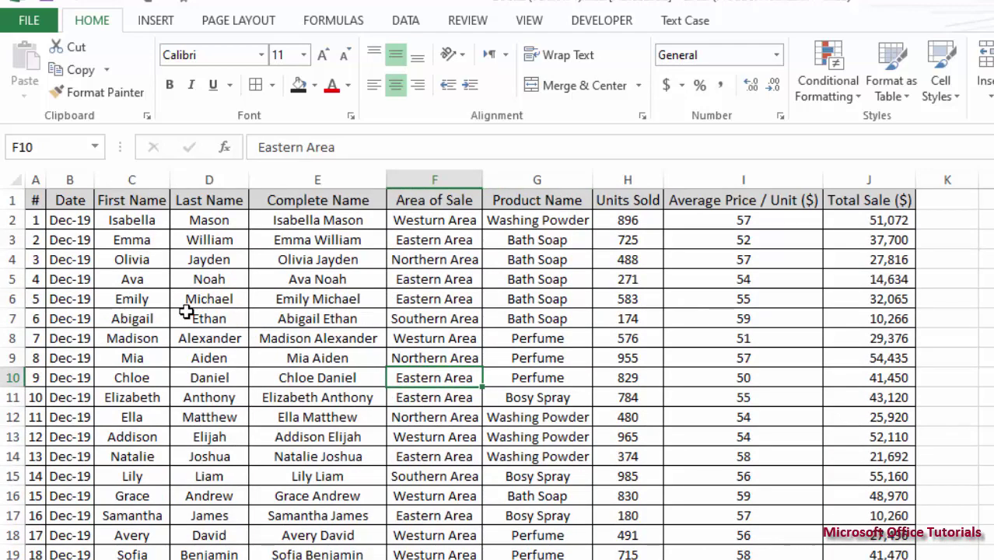
pyautogui.click(9, 240)
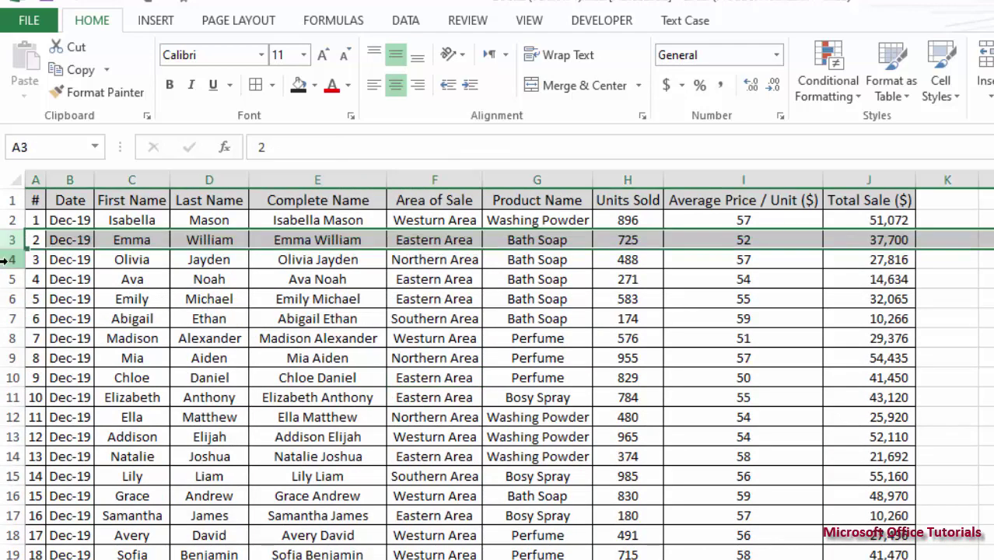
pyautogui.click(9, 279)
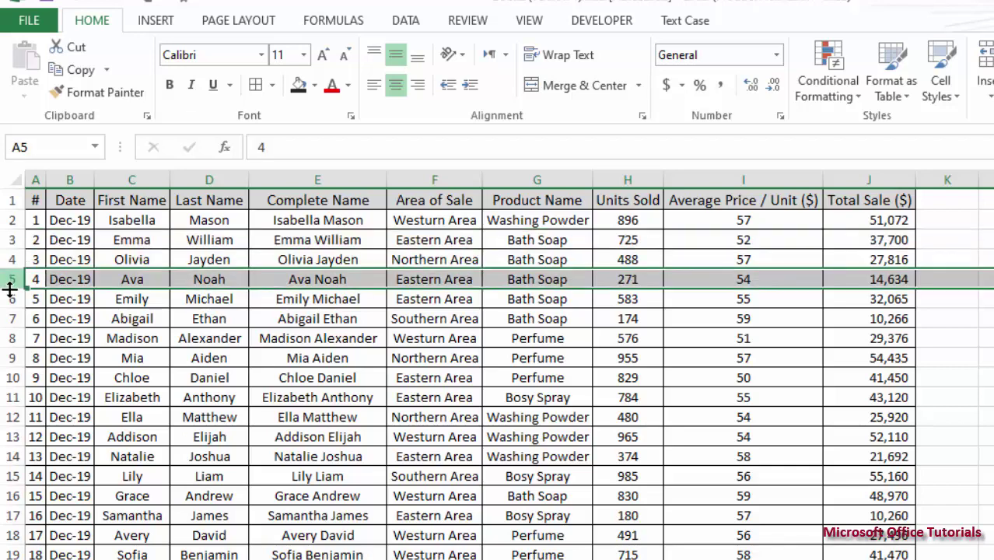
pyautogui.click(91, 317)
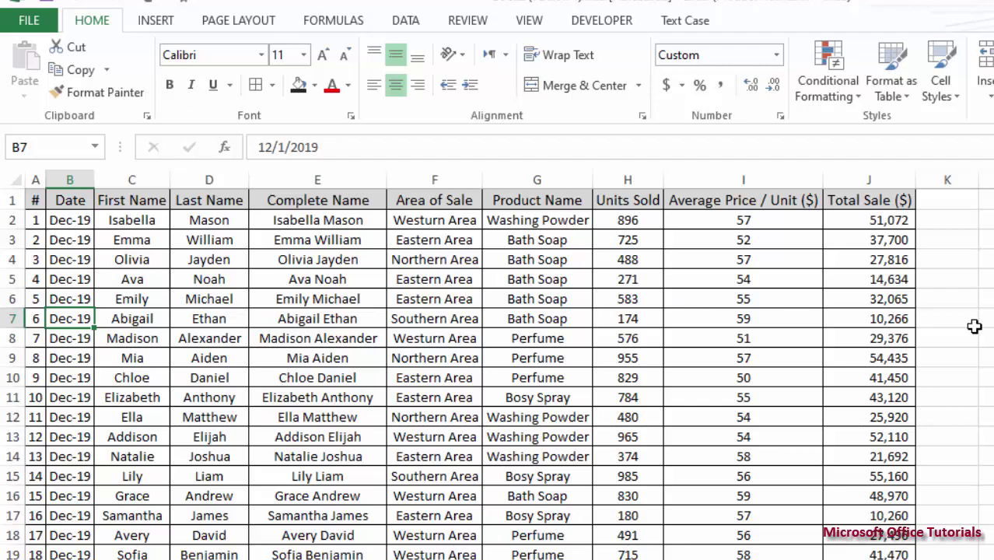
pyautogui.scroll(-8, 496, 374)
pyautogui.scroll(8, 496, 374)
pyautogui.click(546, 332)
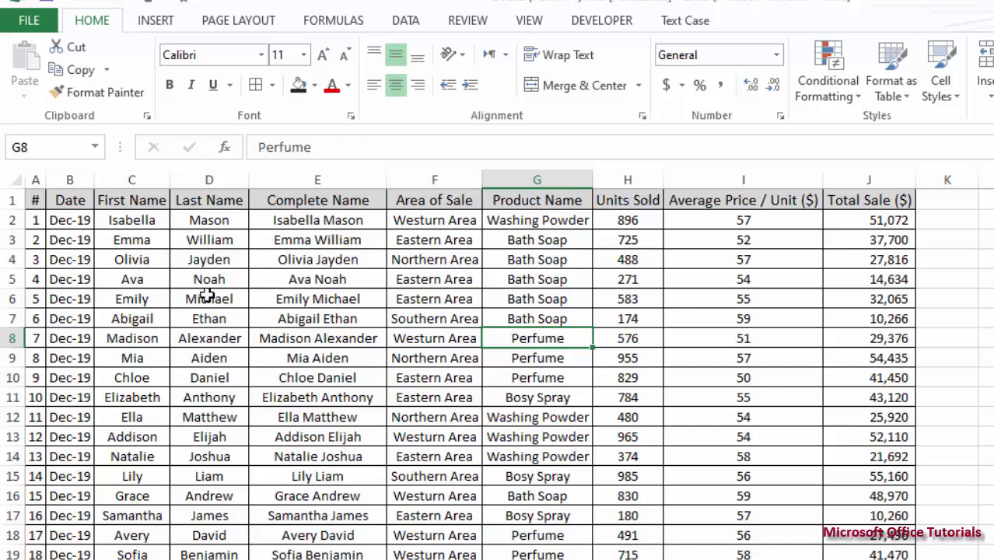
pyautogui.click(8, 240)
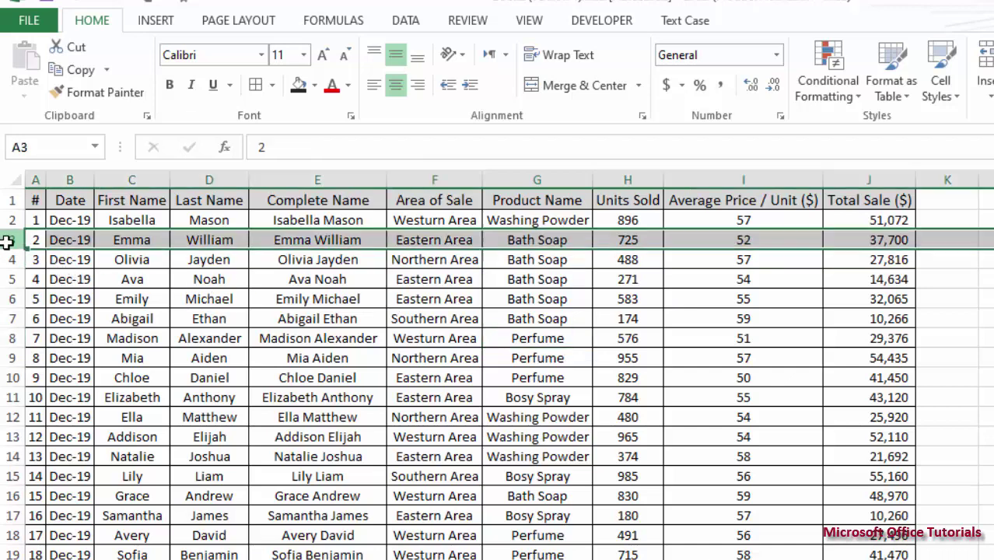
pyautogui.click(10, 220)
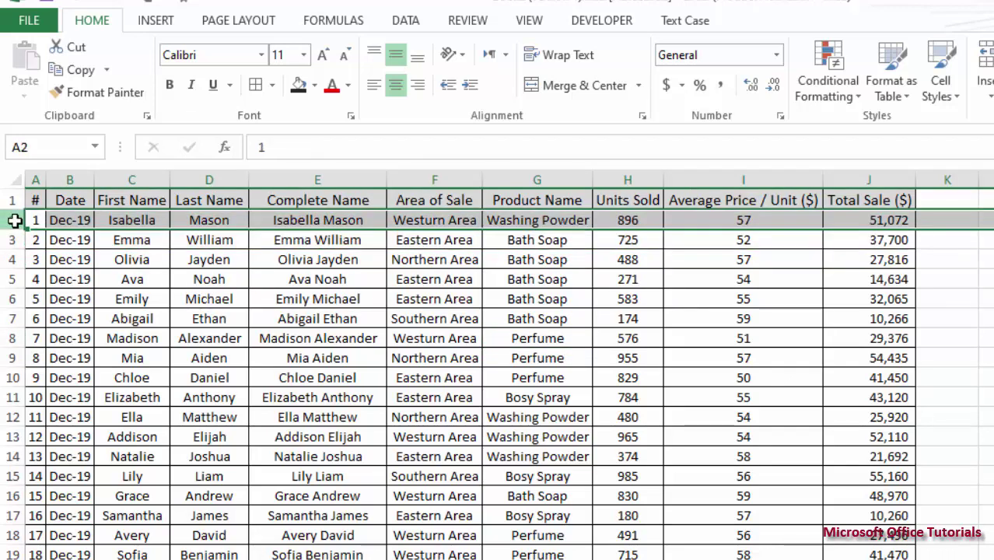
pyautogui.keyDown('ctrl'); pyautogui.click(13, 240); pyautogui.keyUp('ctrl')
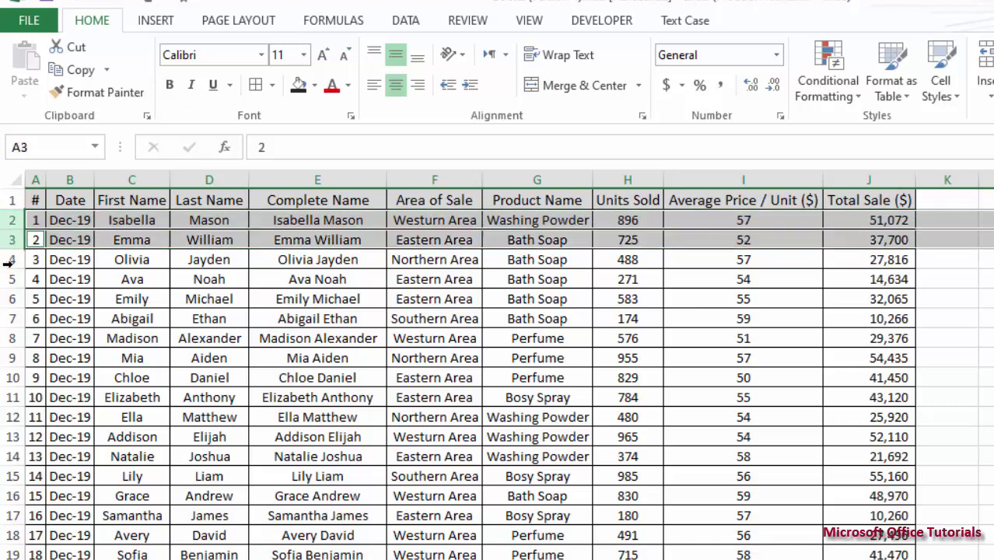
pyautogui.keyDown('ctrl'); pyautogui.click(10, 259); pyautogui.keyUp('ctrl')
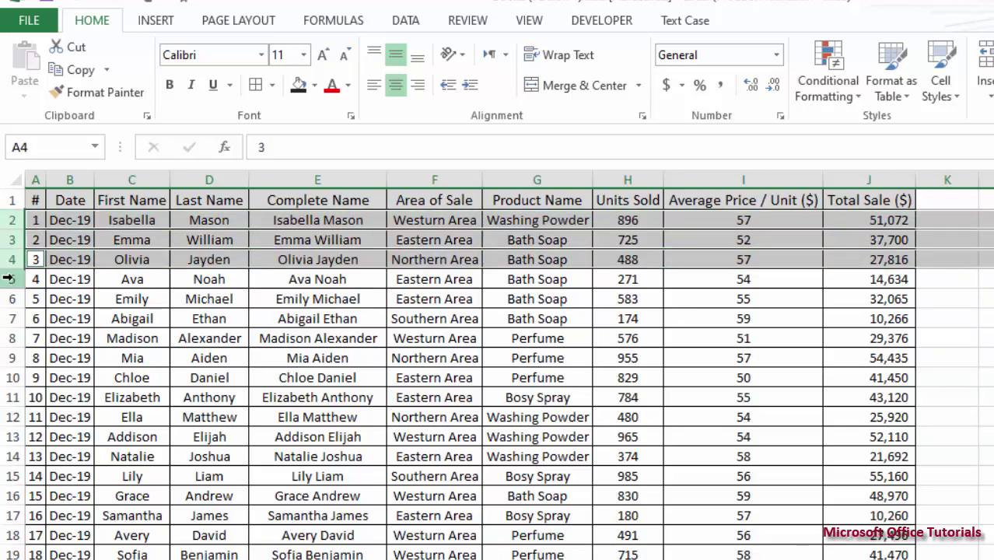
pyautogui.keyDown('ctrl'); pyautogui.click(11, 279); pyautogui.keyUp('ctrl')
pyautogui.rightClick(13, 280)
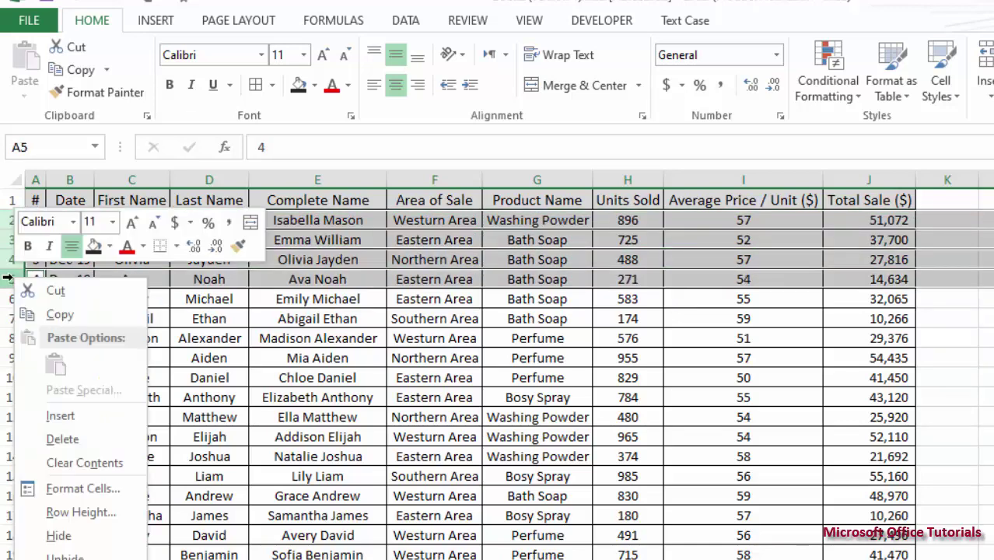
pyautogui.click(72, 413)
pyautogui.click(253, 416)
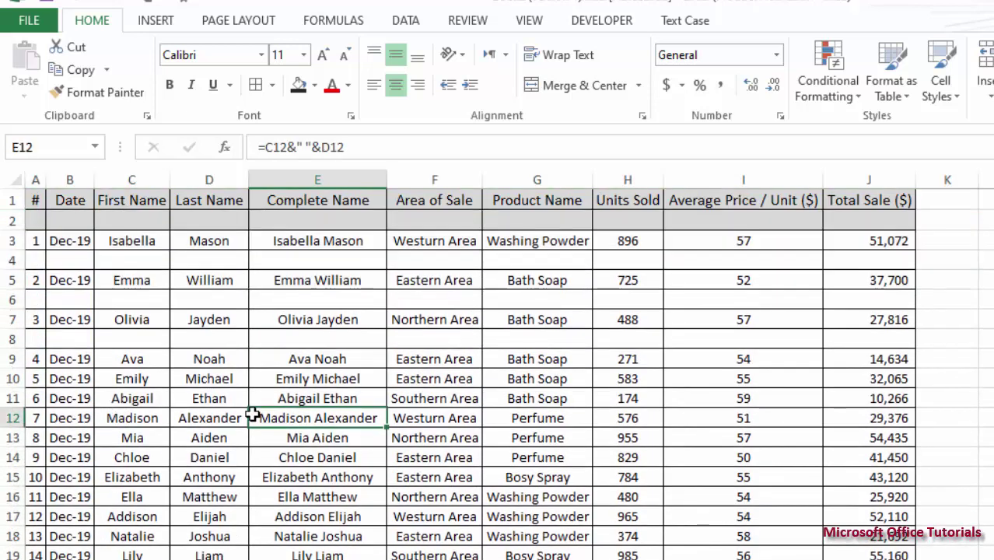
pyautogui.click(466, 283)
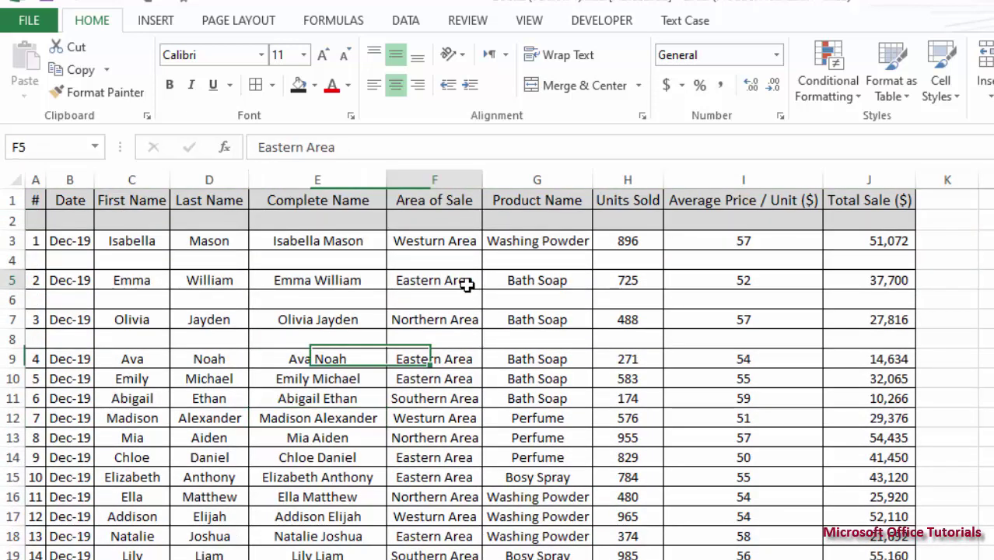
pyautogui.click(539, 343)
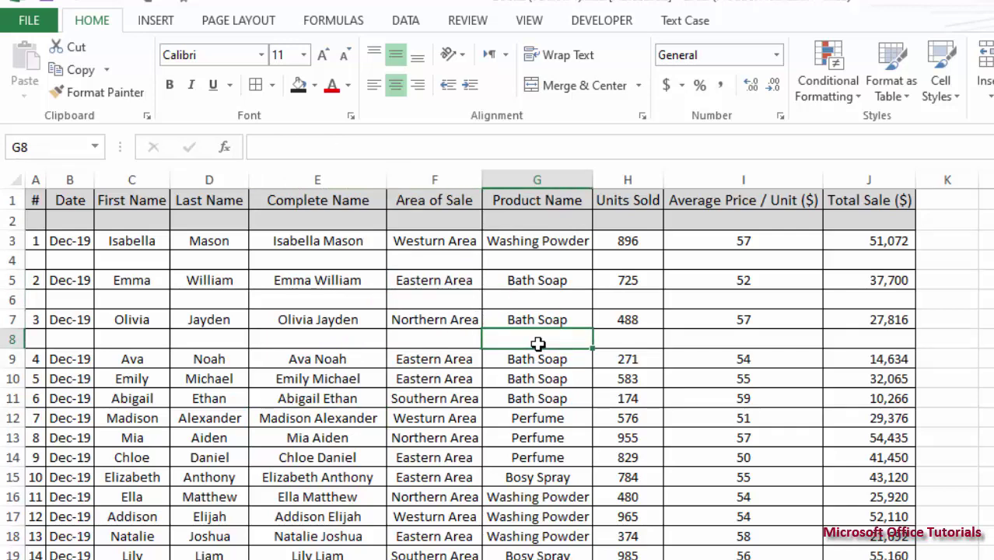
pyautogui.hotkey('ctrl', 'z')
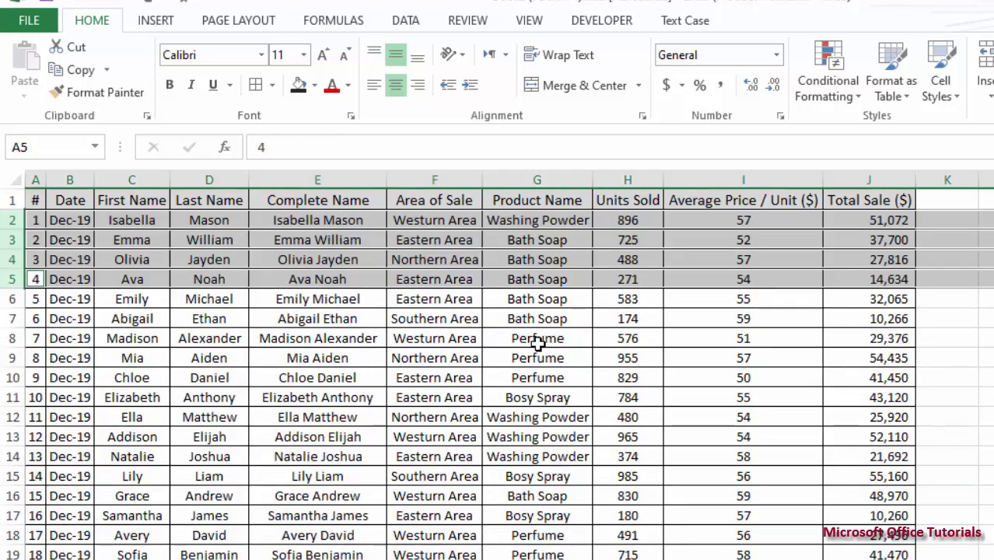
pyautogui.click(538, 343)
pyautogui.hotkey('ctrl', 'Down')
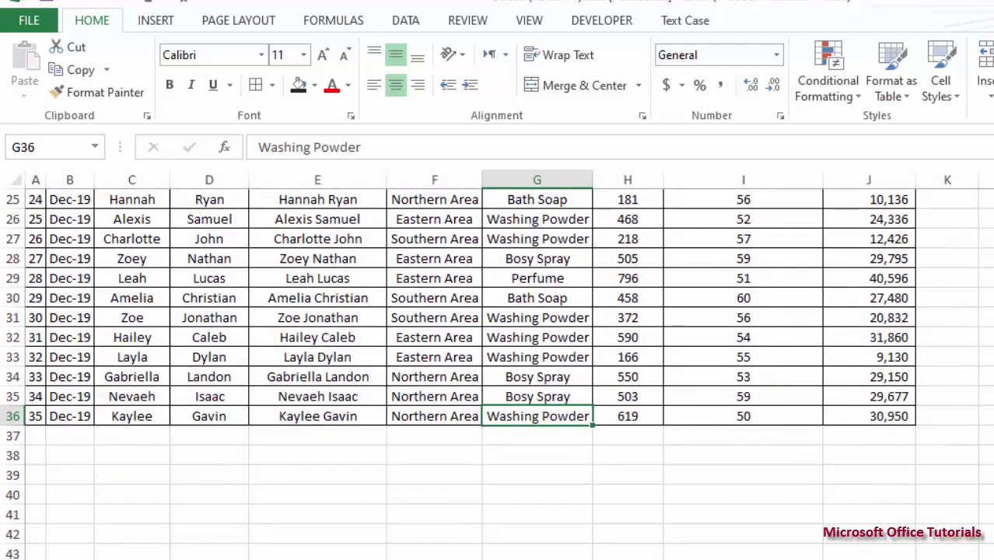
pyautogui.scroll(8, 564, 294)
pyautogui.click(492, 304)
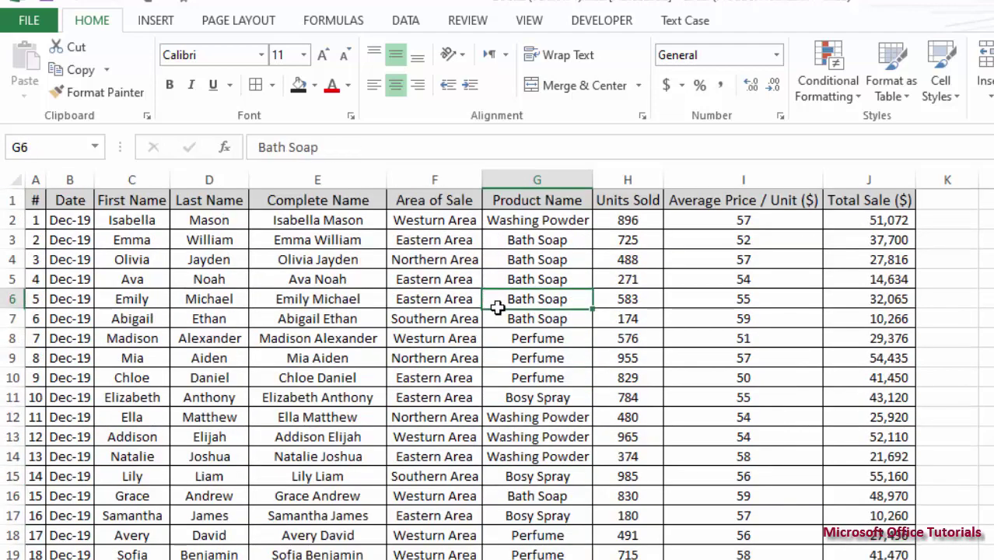
pyautogui.click(39, 201)
pyautogui.moveTo(39, 201); pyautogui.dragTo(28, 319)
pyautogui.click(98, 321)
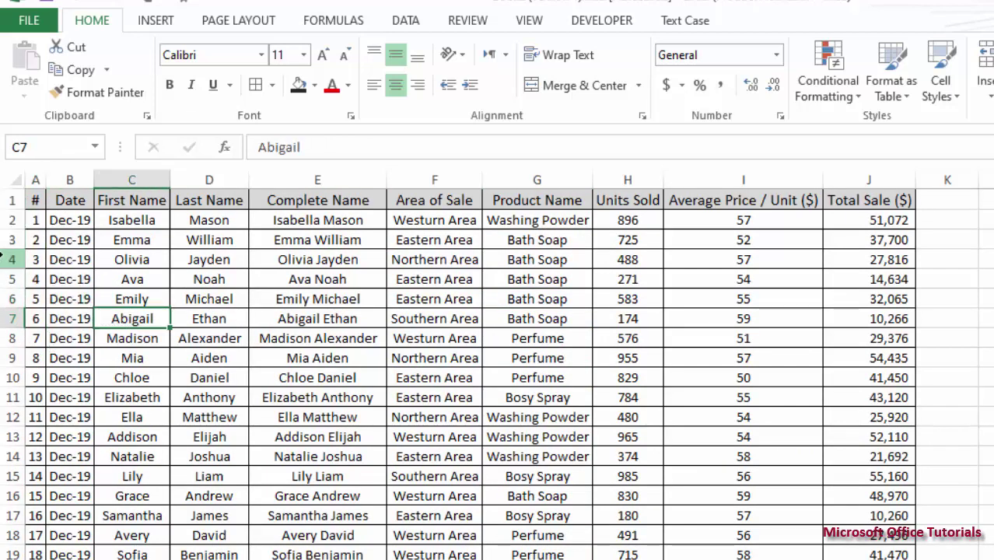
pyautogui.click(35, 221)
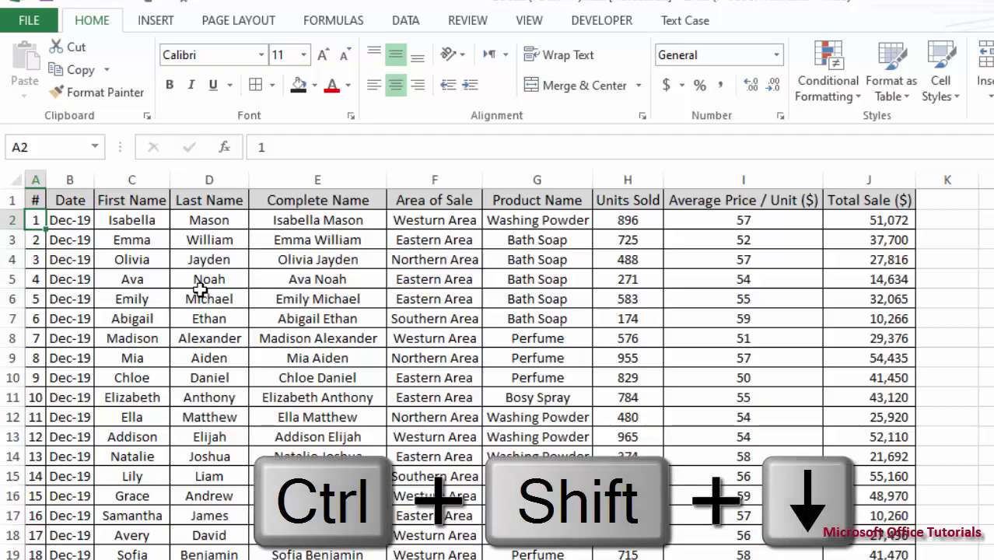
# Copy the serial numbers 1–35 from column A and paste them below the table
pyautogui.hotkey('ctrl', 'shift', 'Down')
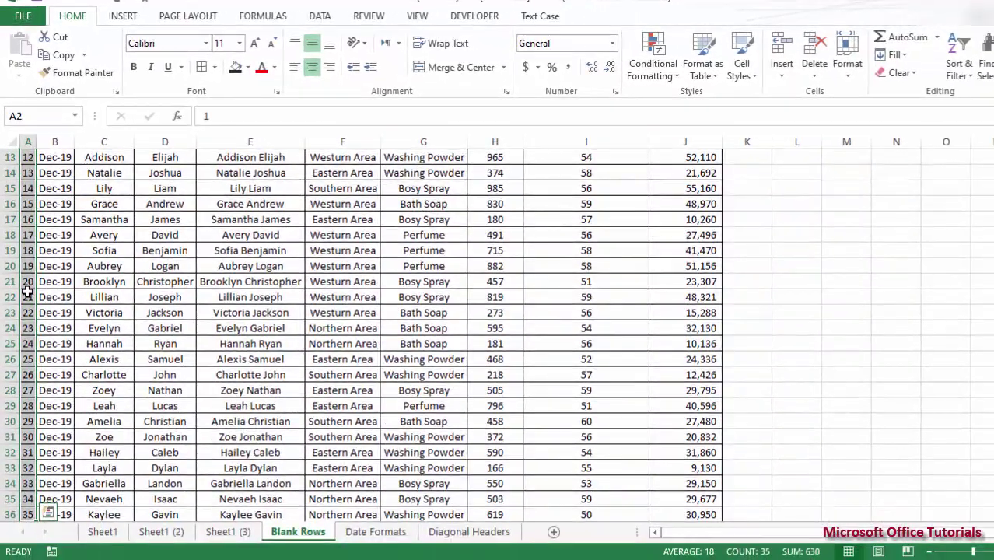
pyautogui.rightClick(27, 292)
pyautogui.click(58, 273)
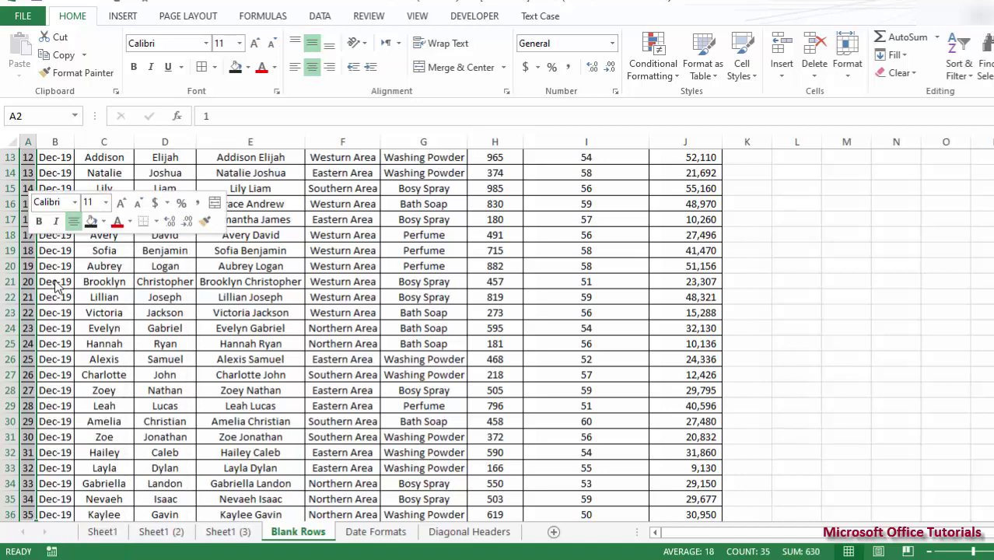
pyautogui.scroll(4, 49, 281)
pyautogui.click(28, 276)
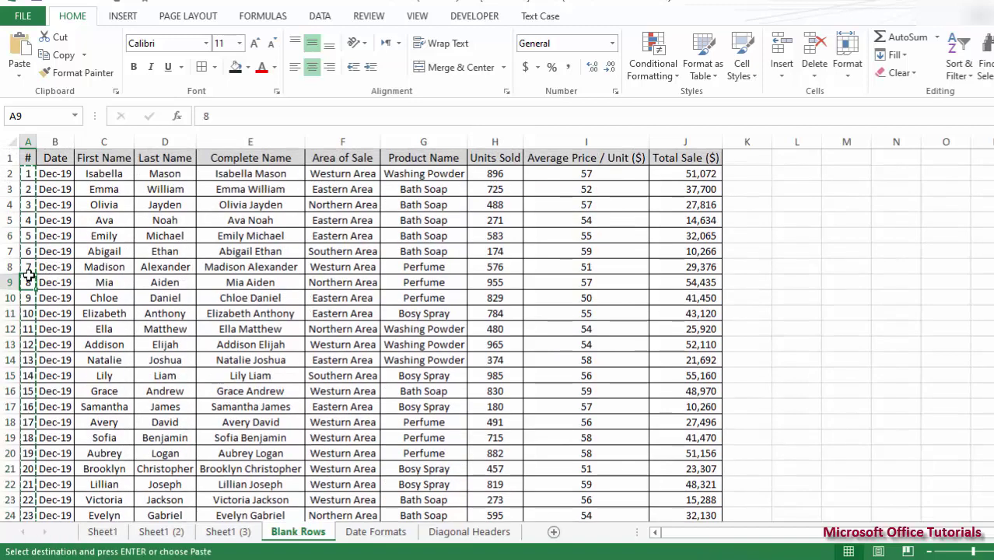
pyautogui.hotkey('ctrl', 'Down')
pyautogui.press('Down')
pyautogui.press('Down')
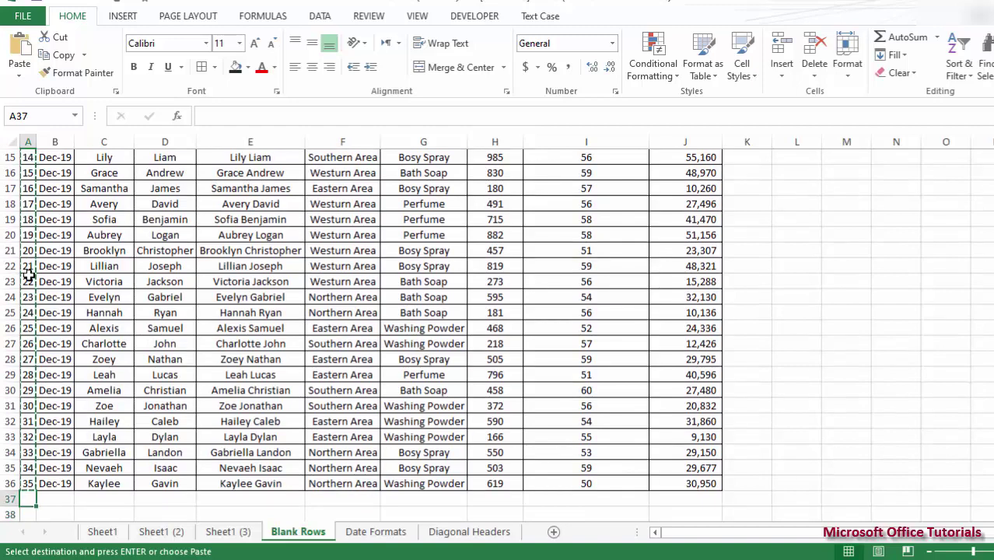
pyautogui.press('Down')
pyautogui.press('Down')
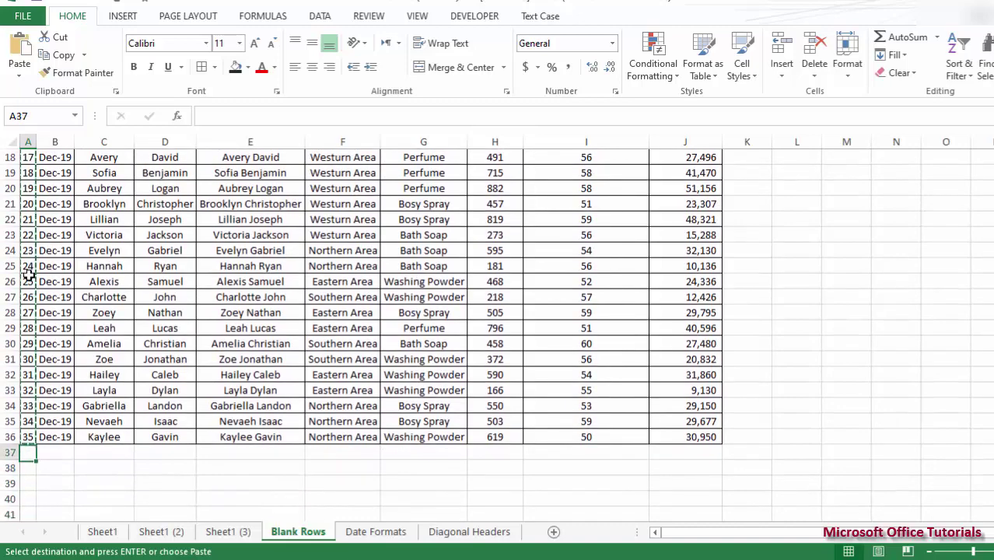
pyautogui.hotkey('ctrl', 'v')
# Verify the pasted serial numbers run from A37 to 35 at A71, then return to the top
pyautogui.click(25, 284)
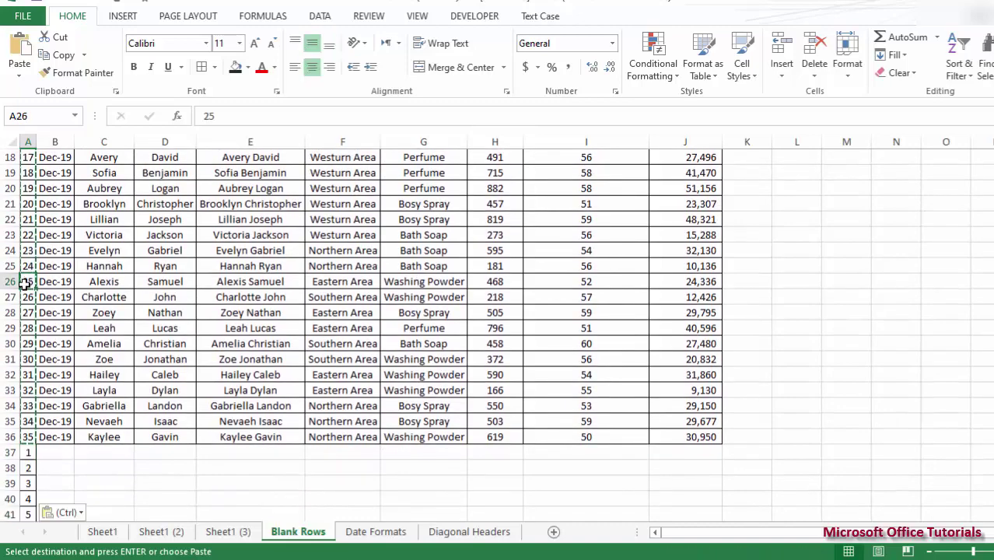
pyautogui.hotkey('ctrl', 'Home')
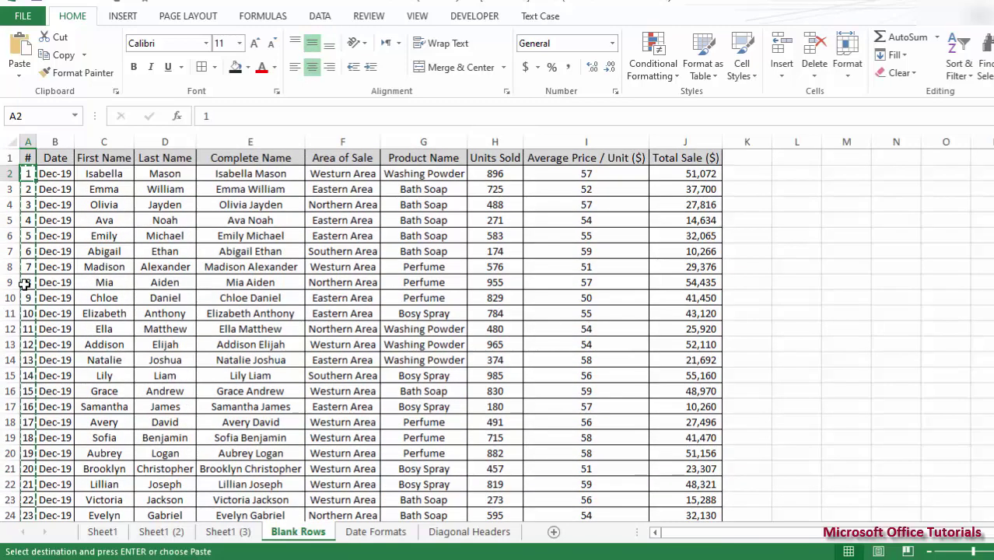
pyautogui.press('Down')
pyautogui.press('Down')
pyautogui.press('Down')
pyautogui.press('Down')
pyautogui.press('Down')
pyautogui.press('Down')
pyautogui.press('Down')
pyautogui.press('Down')
pyautogui.press('Down')
pyautogui.press('Down')
pyautogui.press('Down')
pyautogui.press('Down')
pyautogui.press('Down')
pyautogui.press('Down')
pyautogui.press('Down')
pyautogui.press('Down')
pyautogui.press('Down')
pyautogui.press('Down')
pyautogui.press('Down')
pyautogui.press('Down')
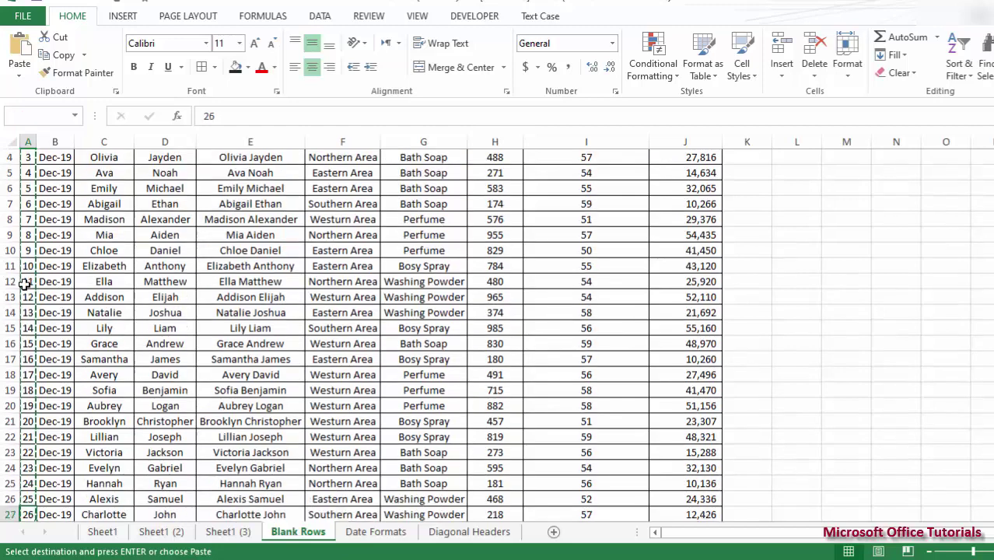
pyautogui.press('Down')
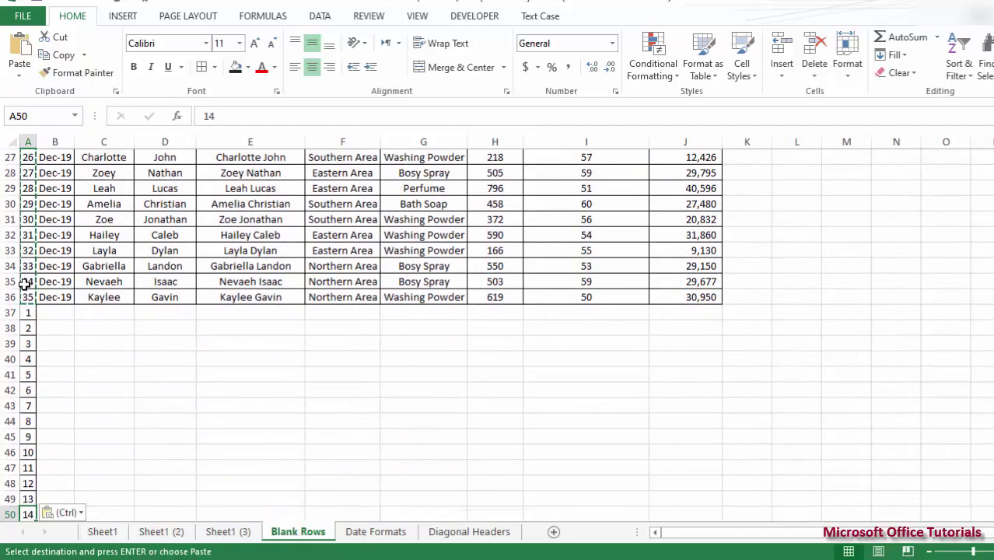
pyautogui.hotkey('ctrl', 'Down')
pyautogui.hotkey('ctrl', 'v')
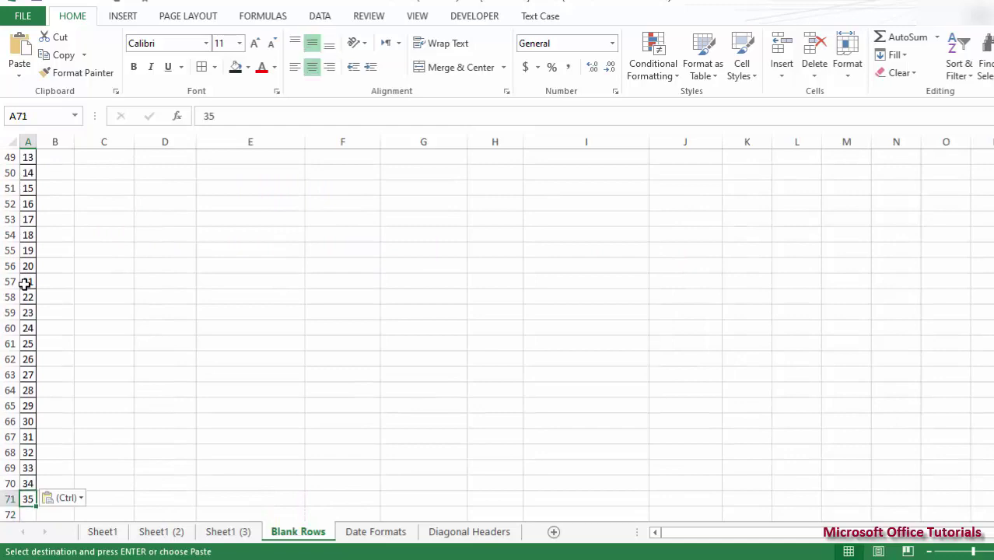
pyautogui.hotkey('ctrl', 'Up')
pyautogui.scroll(1, 24, 284)
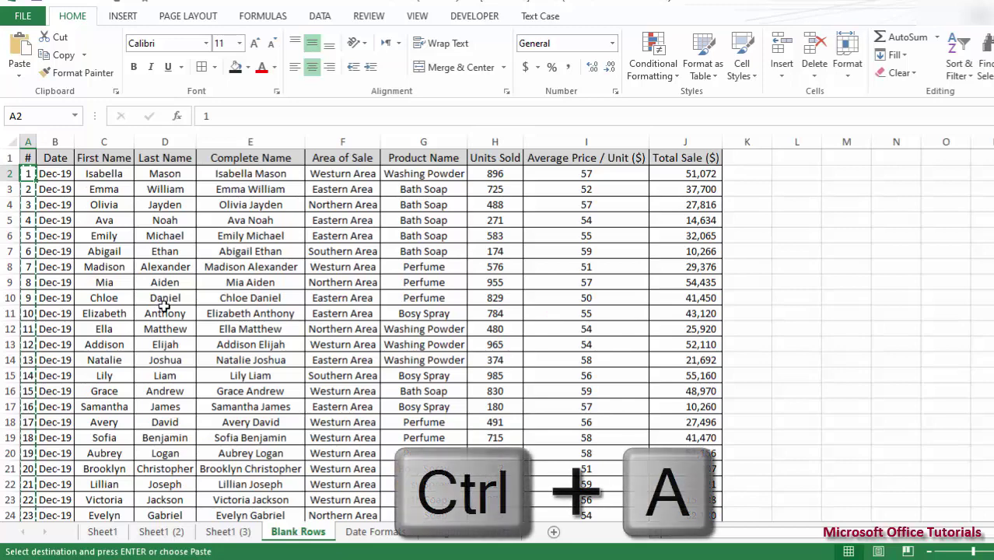
# Apply Filter to the whole table, including the pasted numbers, then sort # smallest to largest
pyautogui.hotkey('ctrl', 'a')
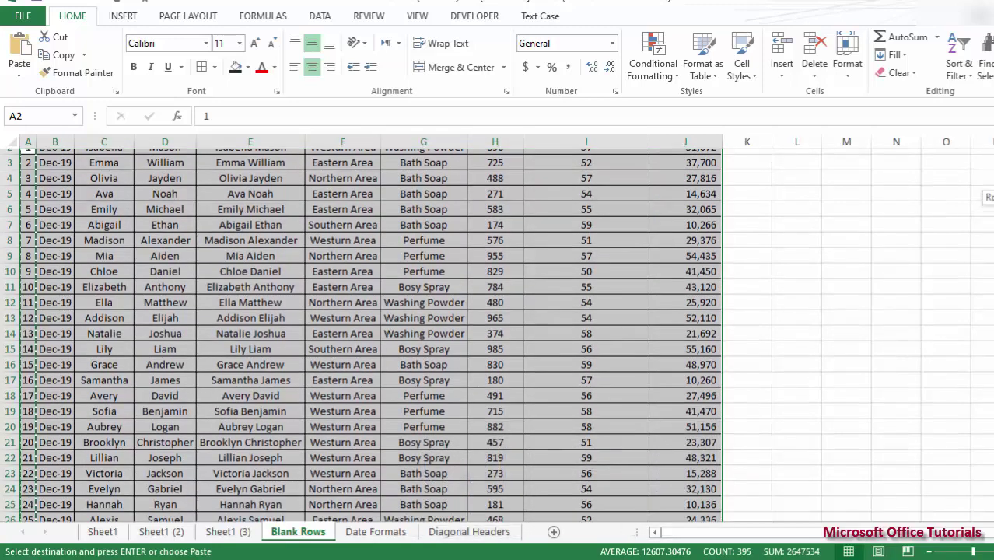
pyautogui.moveTo(992, 190); pyautogui.dragTo(992, 199)
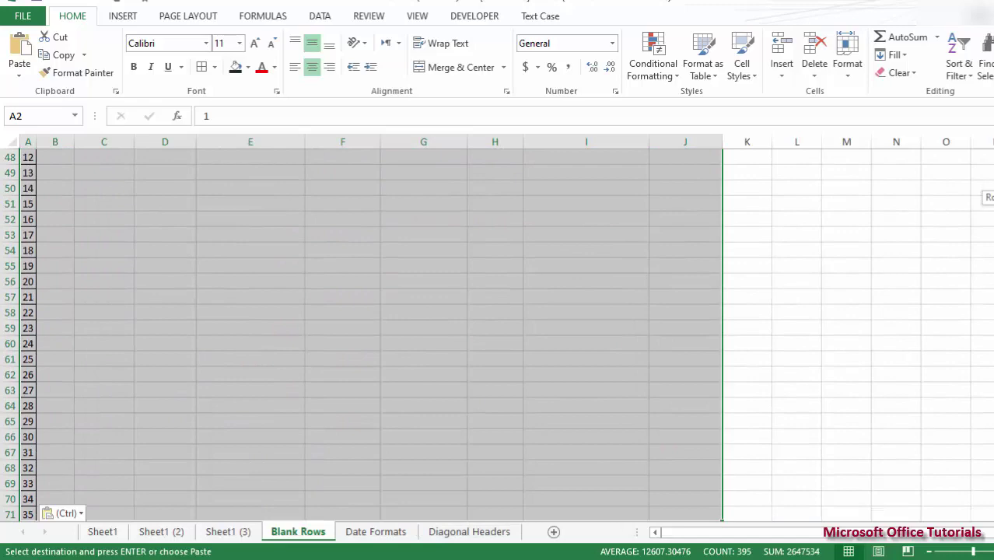
pyautogui.moveTo(992, 200); pyautogui.dragTo(992, 191)
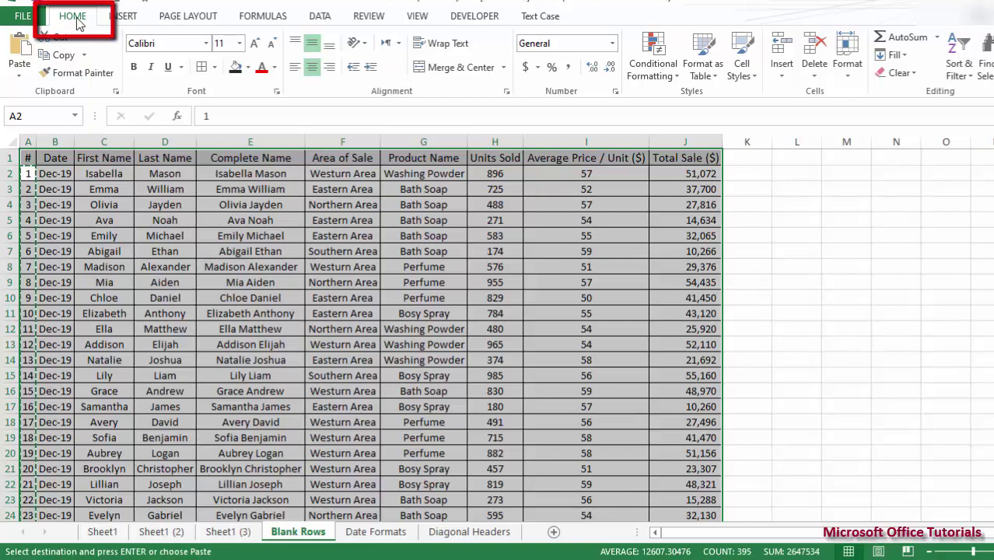
pyautogui.click(968, 81)
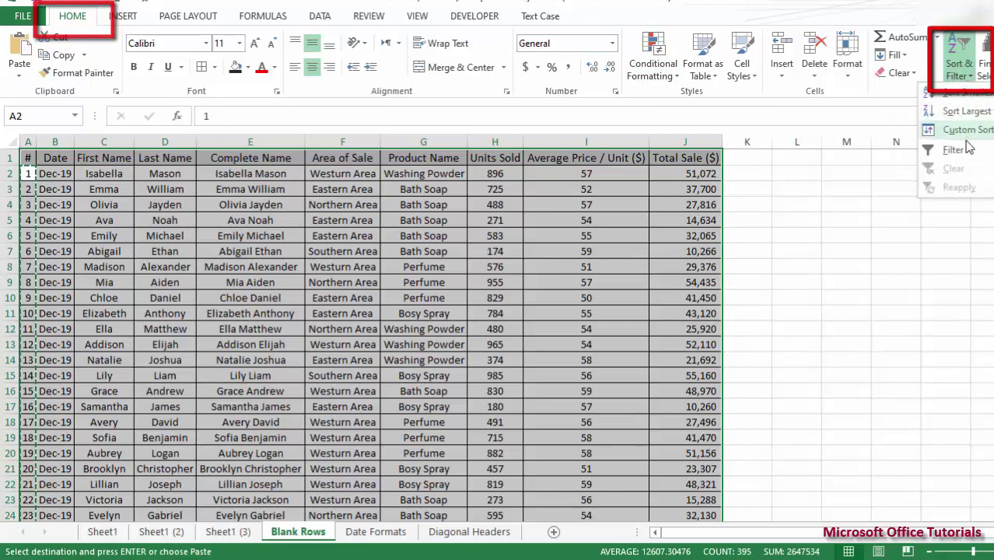
pyautogui.click(968, 153)
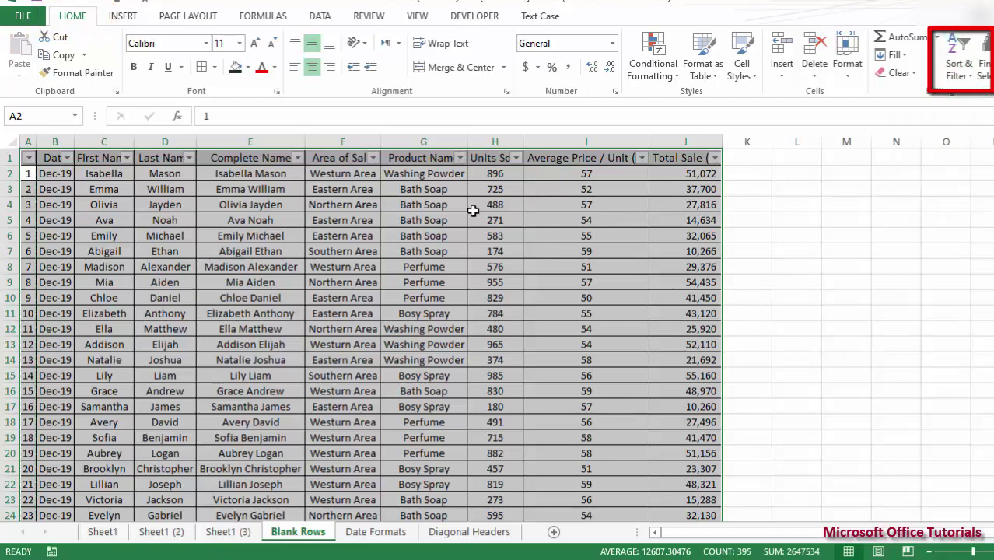
pyautogui.click(395, 221)
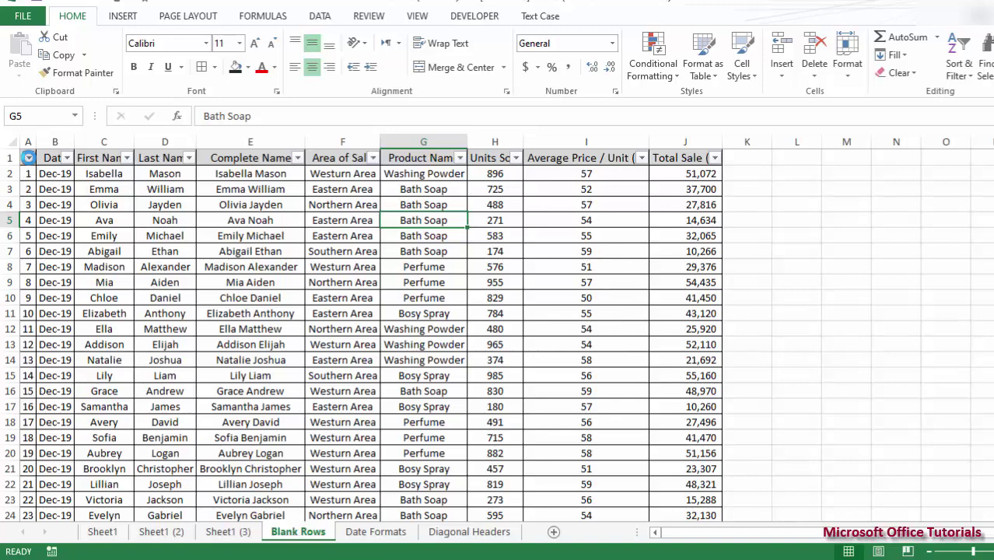
pyautogui.click(29, 159)
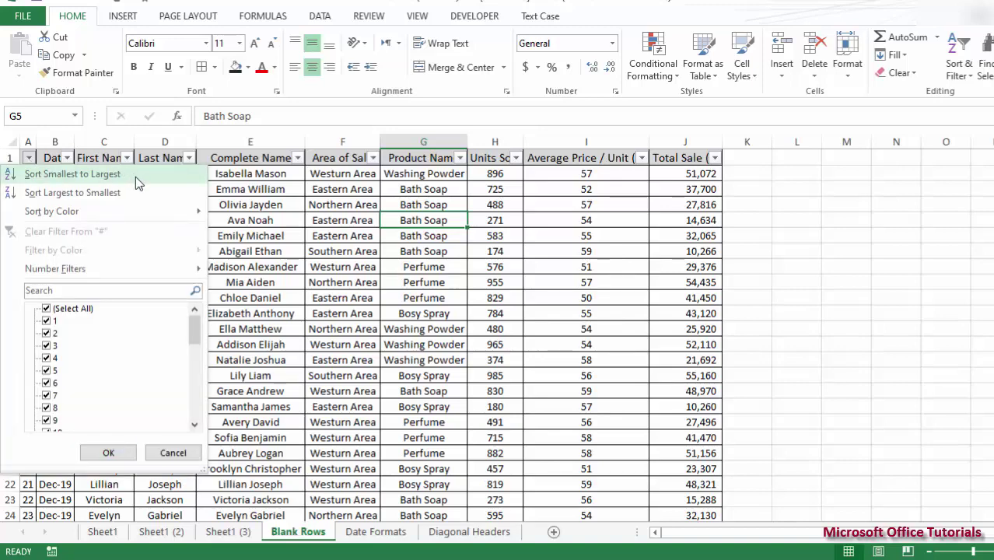
pyautogui.click(159, 177)
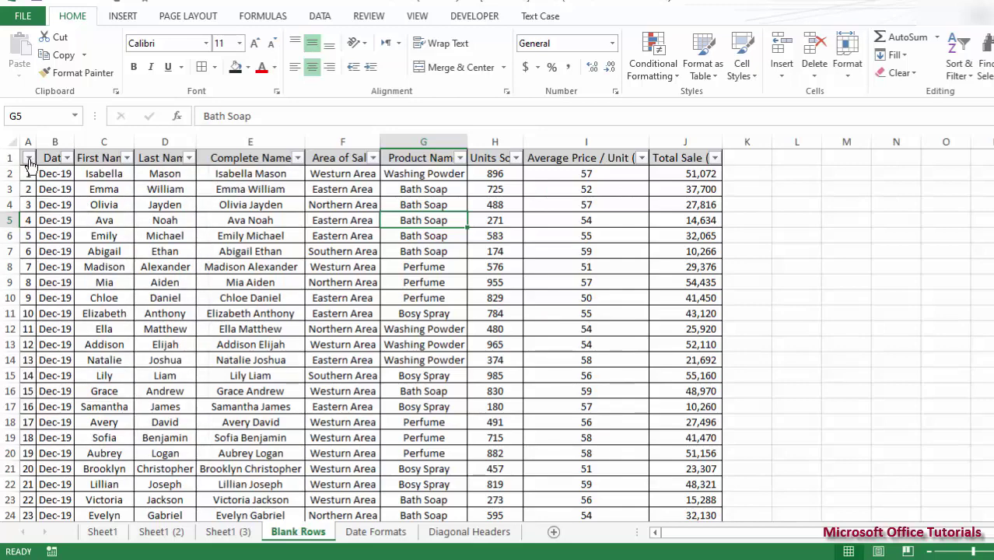
# Sort the # column Smallest to Largest so a numbered blank row follows each record
pyautogui.click(154, 221)
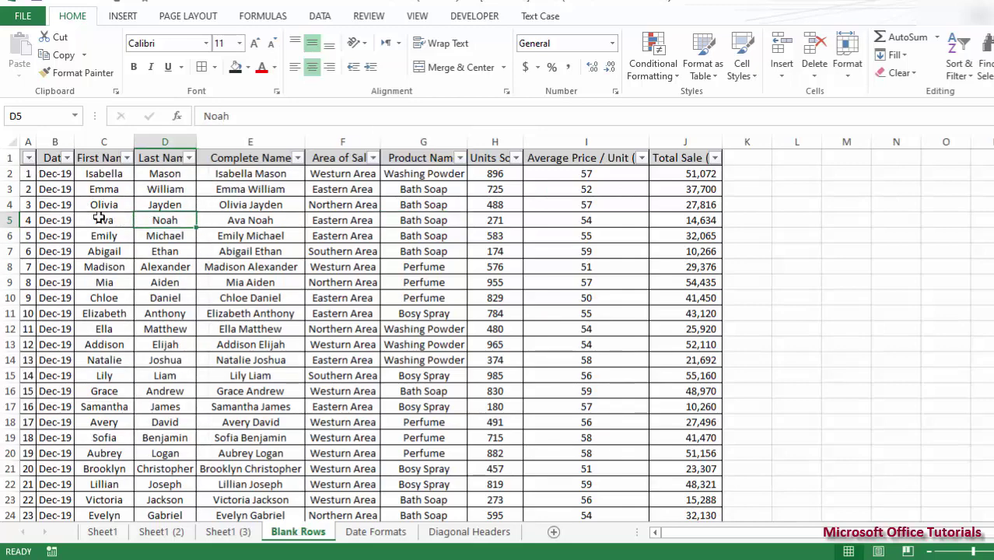
pyautogui.click(29, 158)
pyautogui.click(231, 235)
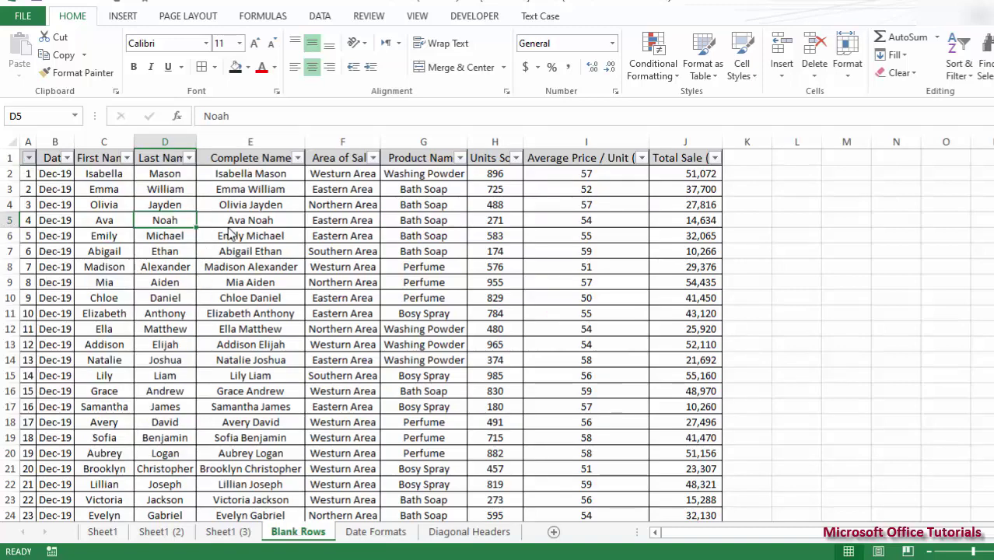
pyautogui.click(29, 158)
pyautogui.click(187, 232)
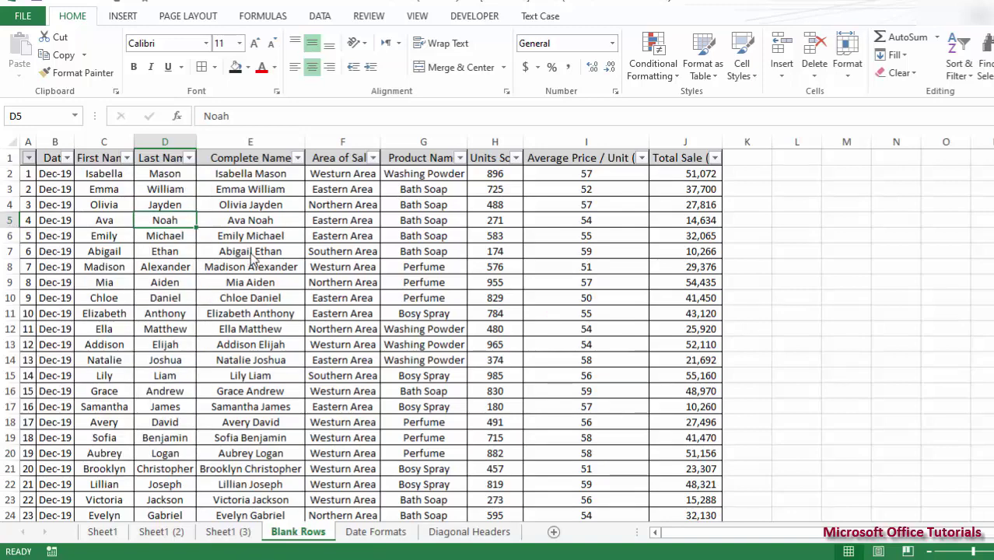
pyautogui.click(28, 158)
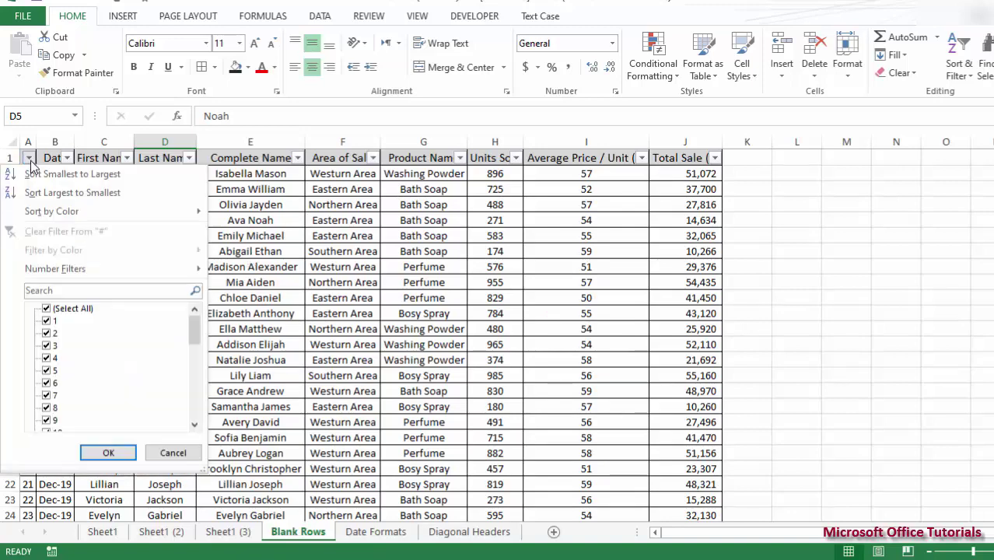
pyautogui.click(91, 176)
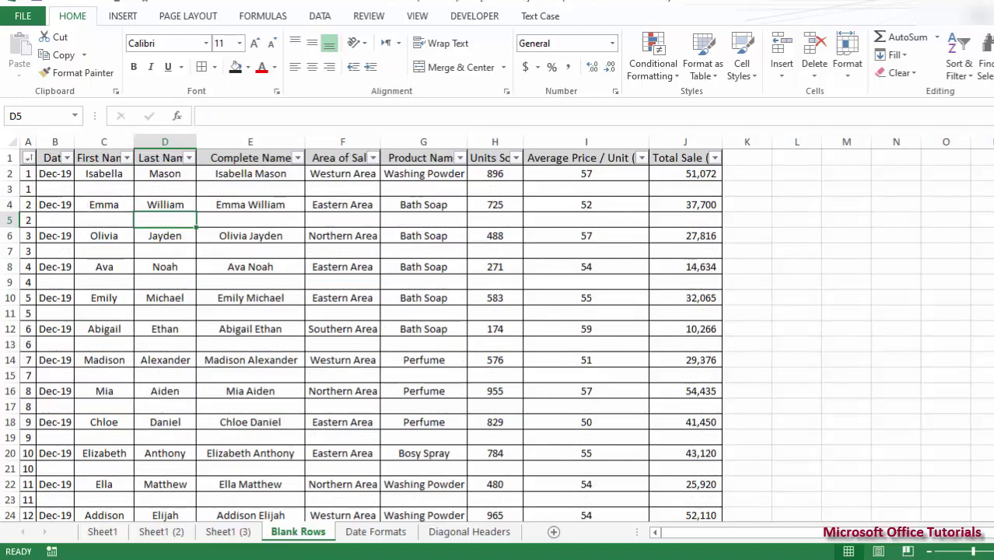
pyautogui.scroll(-15, 498, 334)
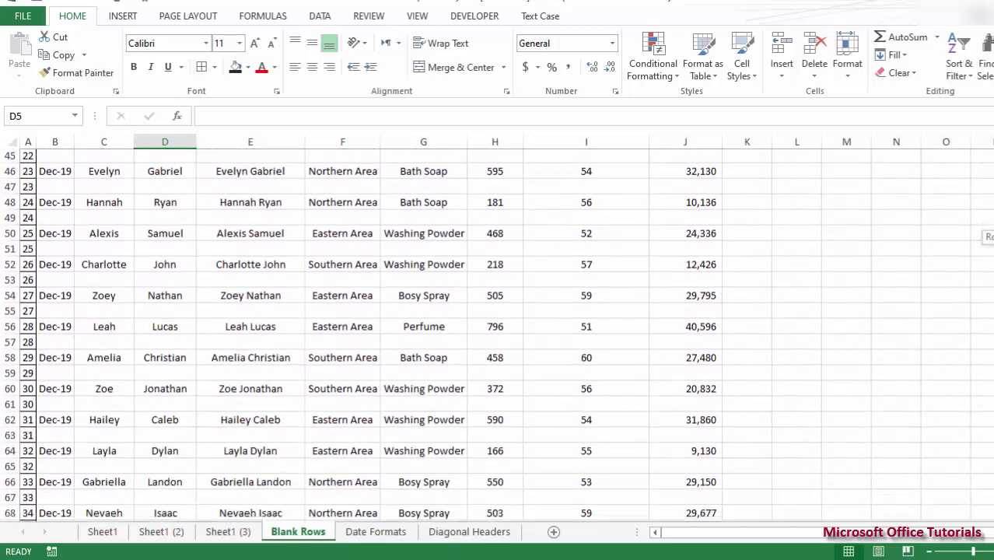
# Review the interleaved blank rows, then move to the Sheet1 (3) tricks sheet
pyautogui.scroll(-1, 498, 335)
pyautogui.scroll(16, 498, 334)
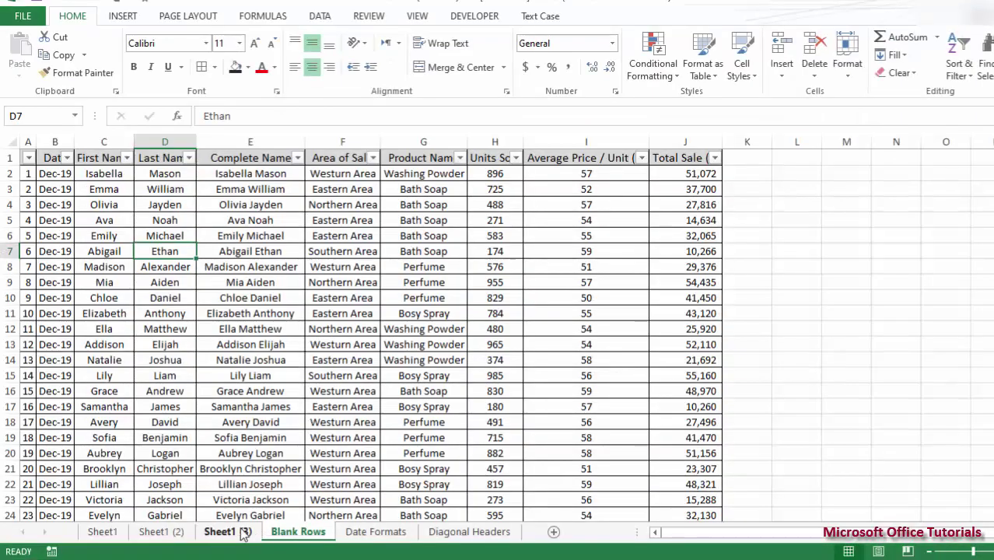
pyautogui.click(228, 532)
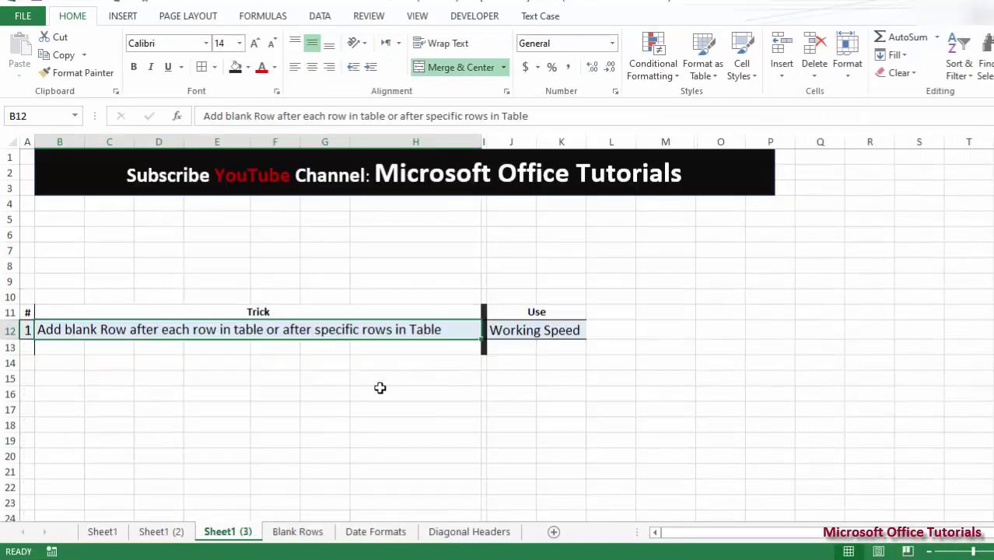
pyautogui.click(308, 532)
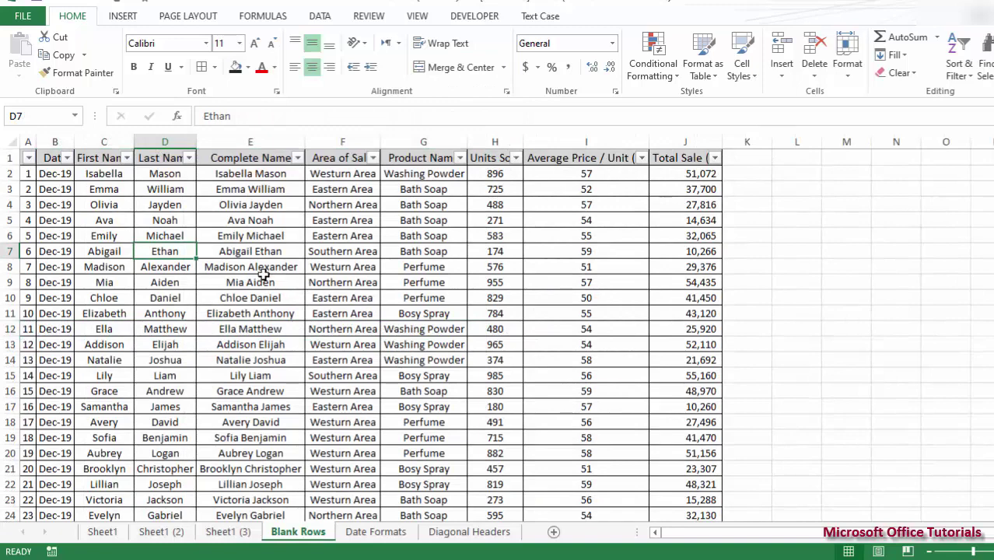
pyautogui.moveTo(165, 206); pyautogui.dragTo(314, 238)
pyautogui.moveTo(193, 189); pyautogui.dragTo(484, 219)
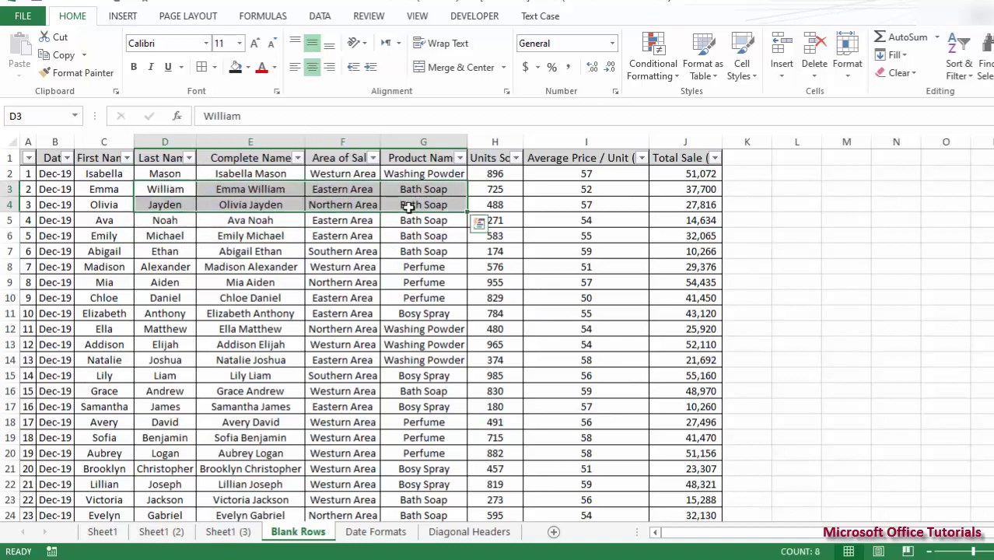
pyautogui.click(354, 234)
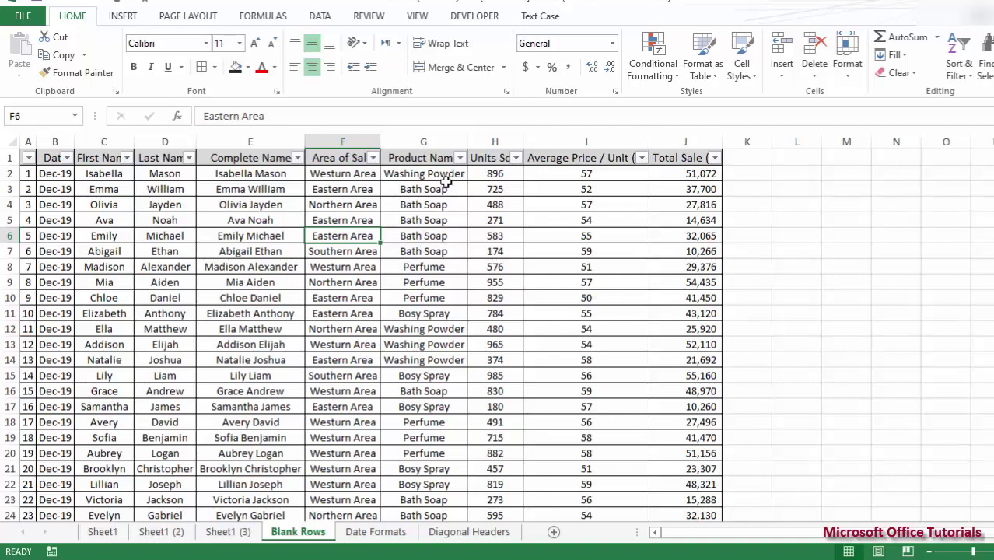
pyautogui.moveTo(447, 189)
pyautogui.mouseDown()
pyautogui.moveTo(448, 281)
pyautogui.moveTo(444, 250)
pyautogui.moveTo(455, 258)
pyautogui.mouseUp()
pyautogui.click(494, 233)
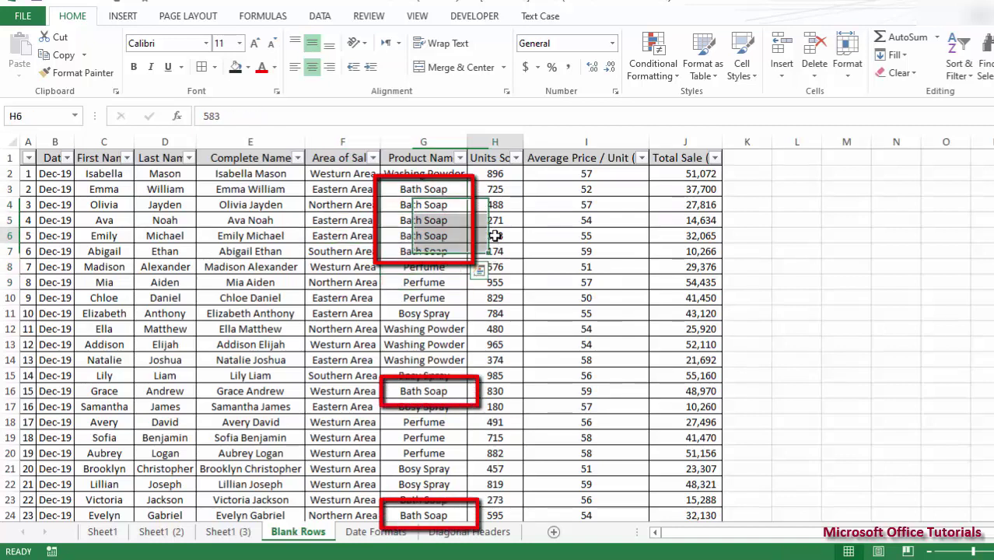
# Filter Product Name to Bath Soap only and select the visible serial numbers
pyautogui.click(459, 158)
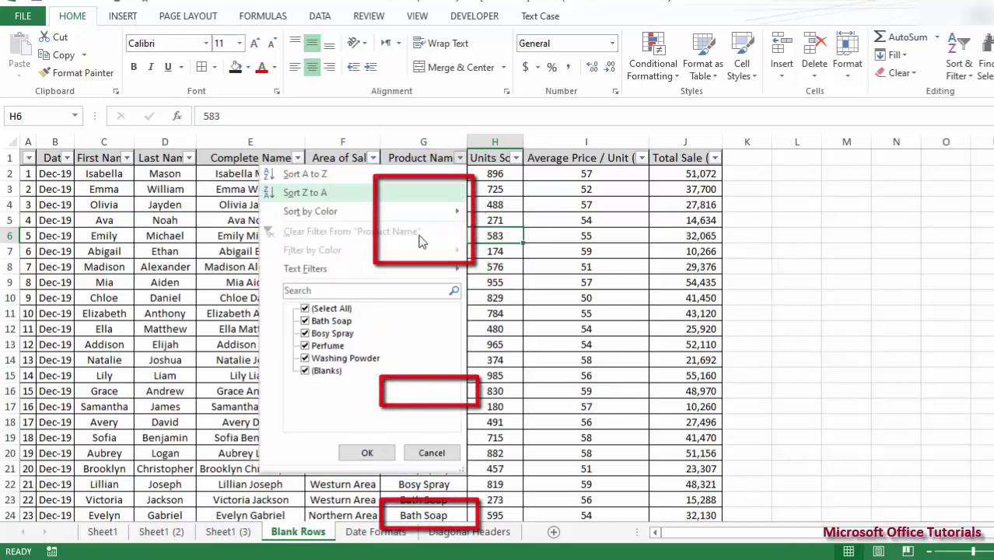
pyautogui.click(339, 309)
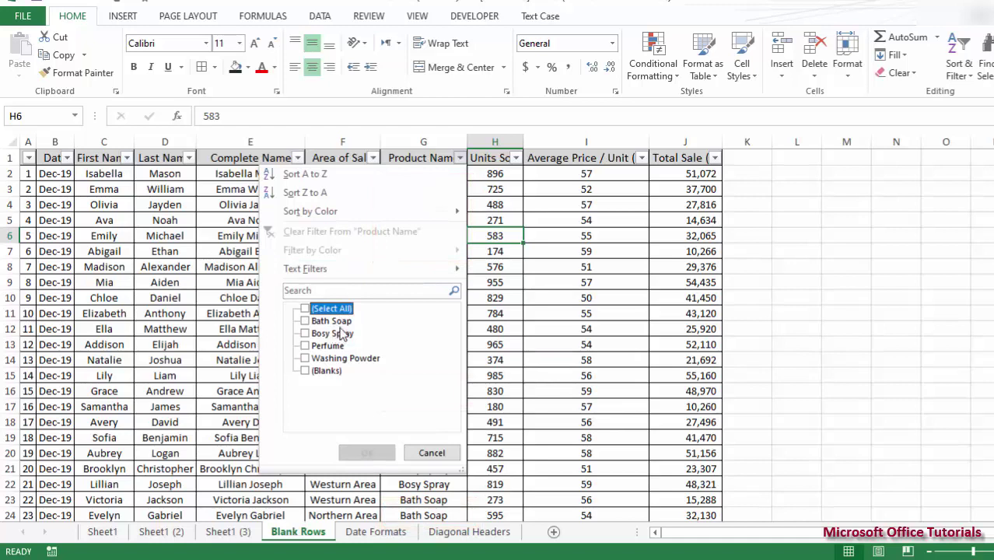
pyautogui.click(341, 322)
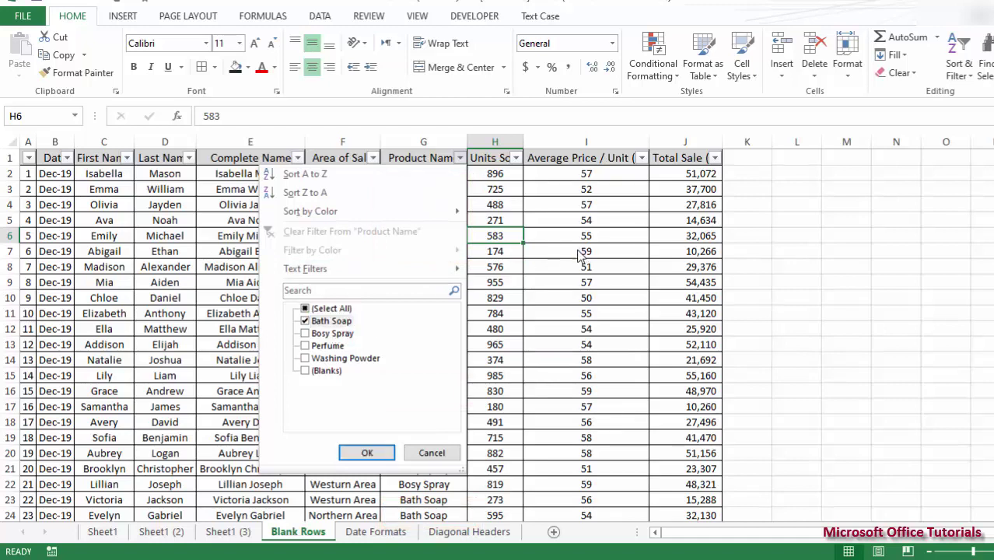
pyautogui.click(368, 453)
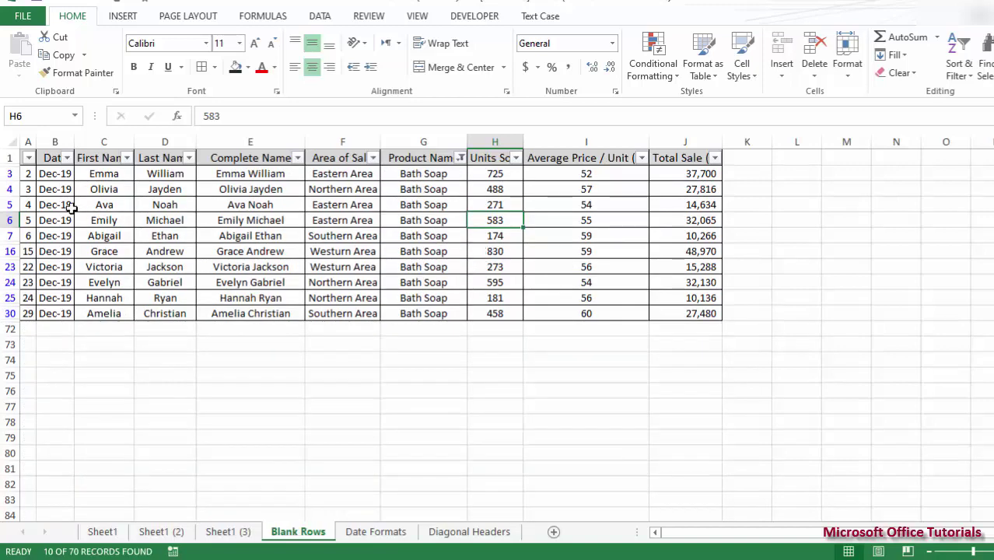
pyautogui.moveTo(28, 173); pyautogui.dragTo(30, 309)
# Copy the visible Bath Soap serial numbers into cell F6 of a new sheet
pyautogui.hotkey('ctrl', 'c')
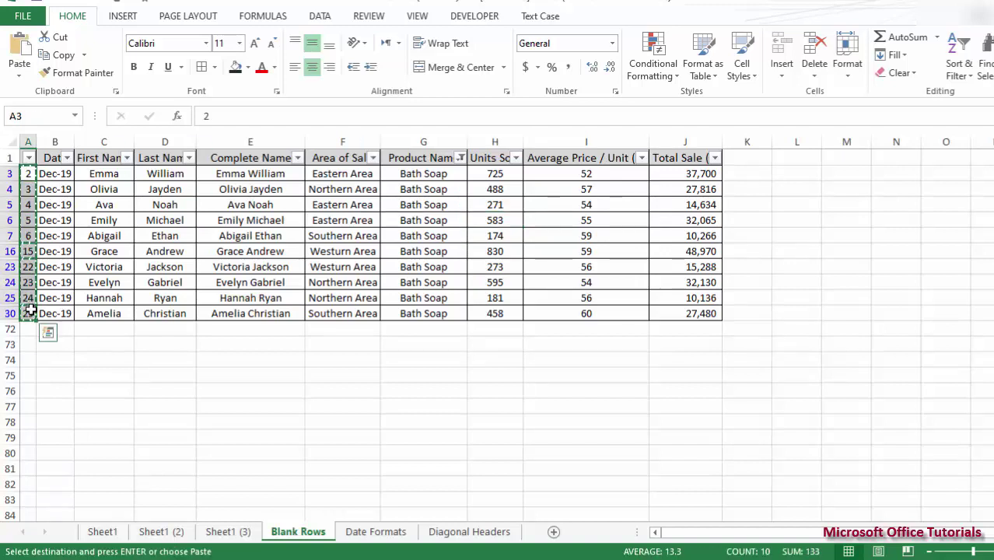
pyautogui.click(553, 533)
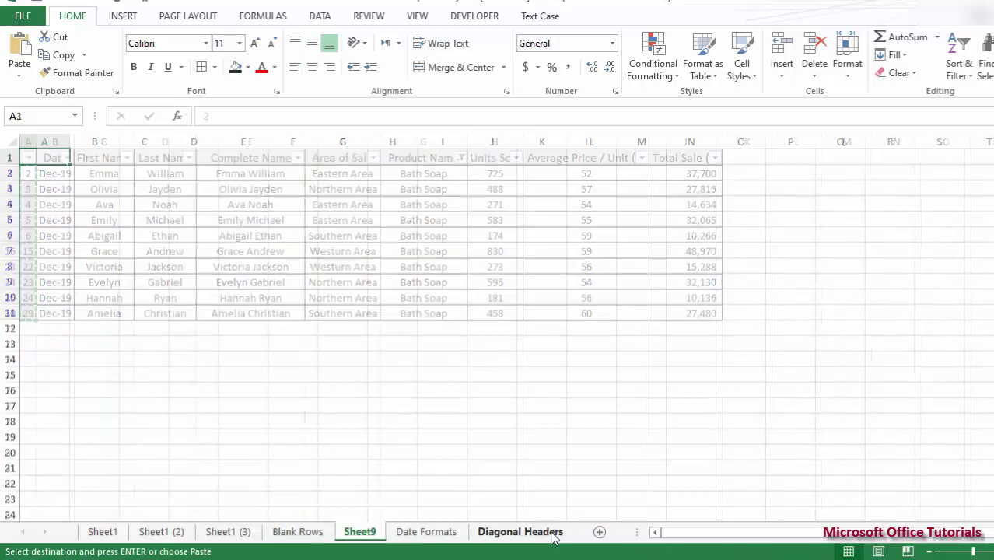
pyautogui.click(300, 242)
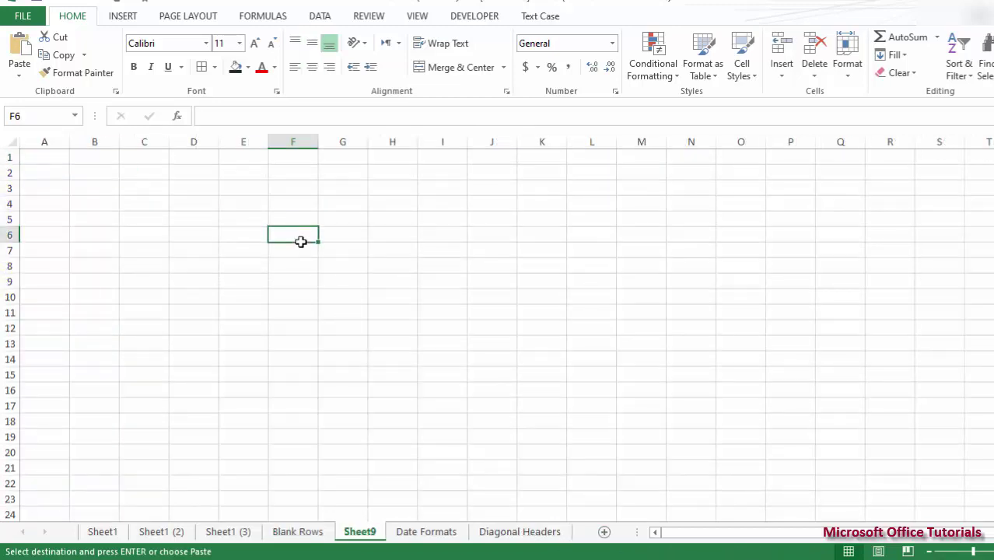
pyautogui.hotkey('ctrl', 'v')
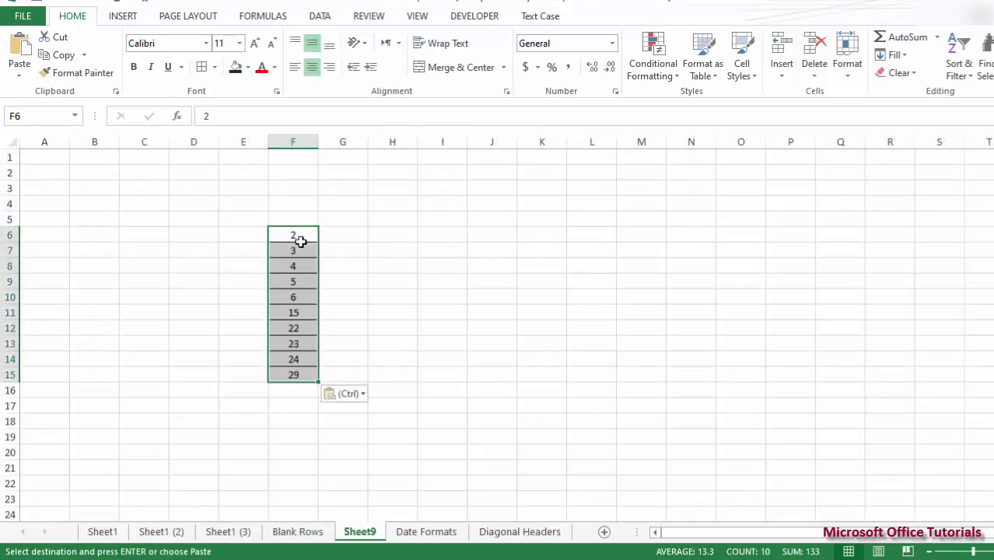
# Turn off filtering on the Blank Rows table, then copy the Sheet10 serial number list
pyautogui.click(298, 532)
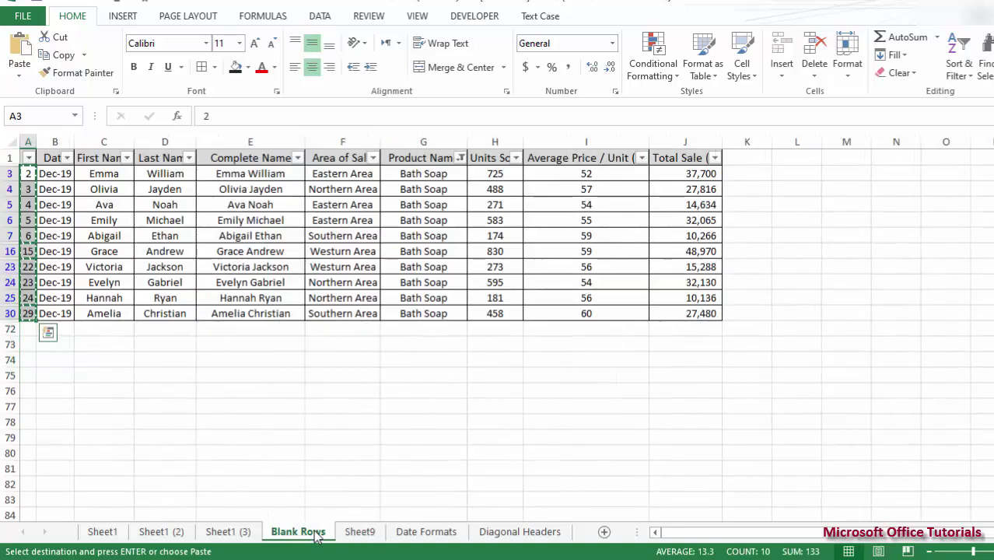
pyautogui.click(430, 162)
pyautogui.click(959, 66)
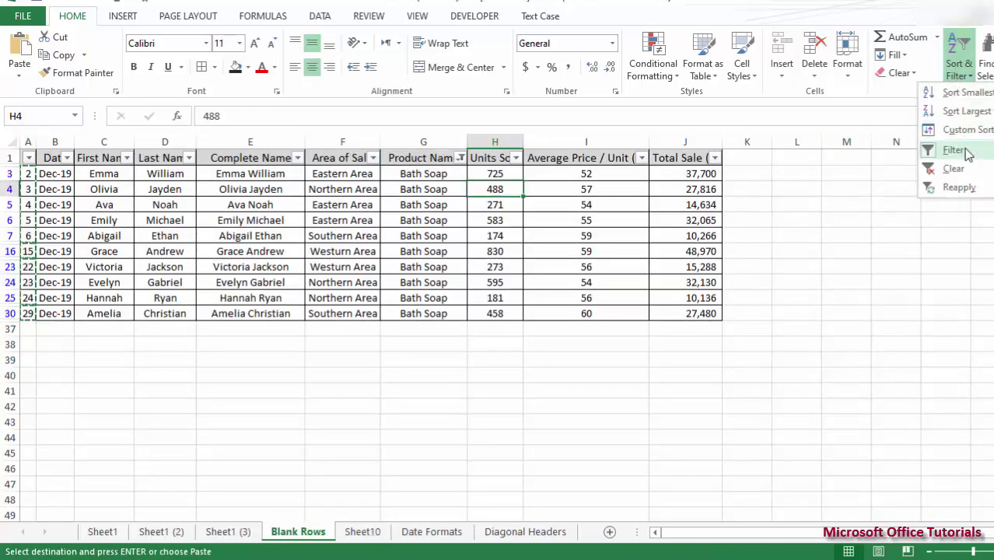
pyautogui.click(961, 149)
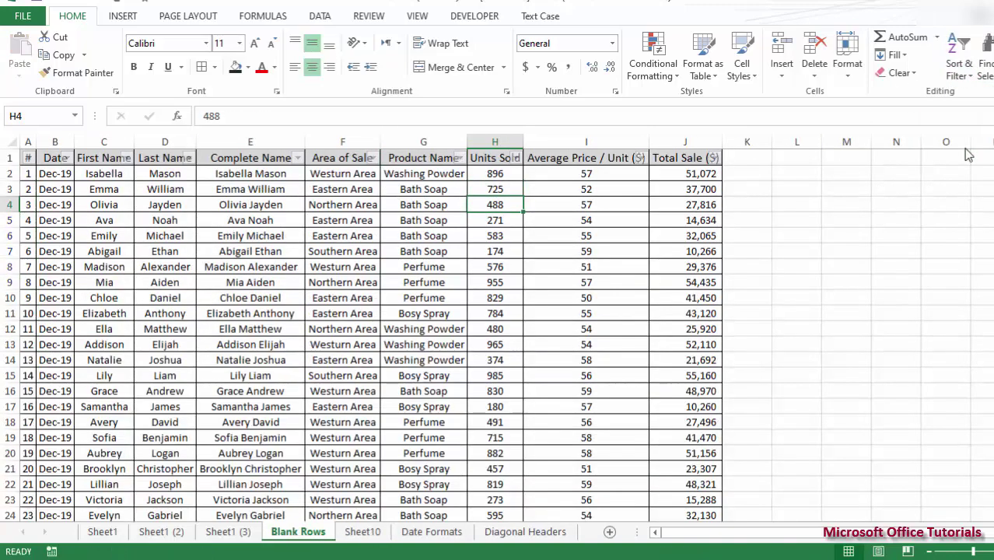
pyautogui.click(370, 532)
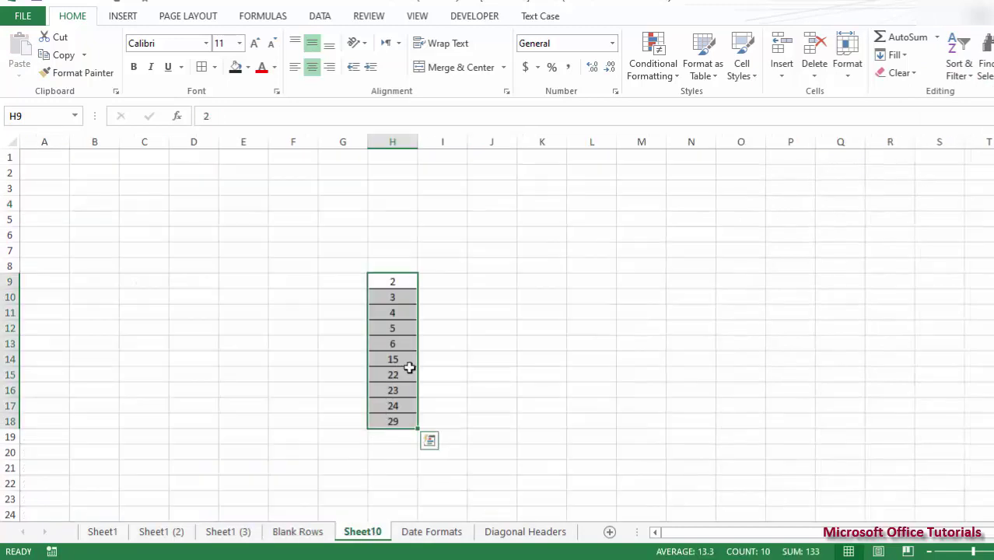
pyautogui.hotkey('ctrl', 'c')
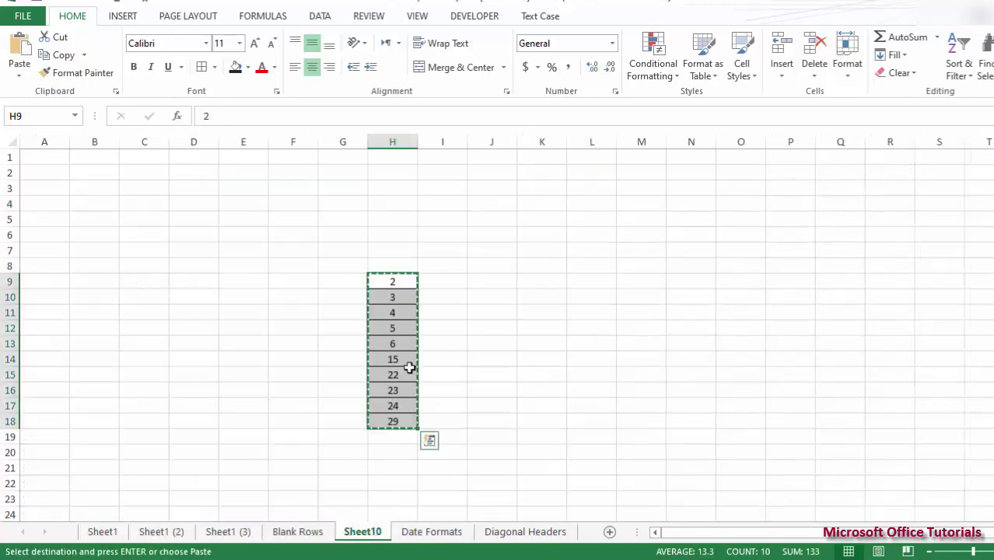
pyautogui.click(298, 532)
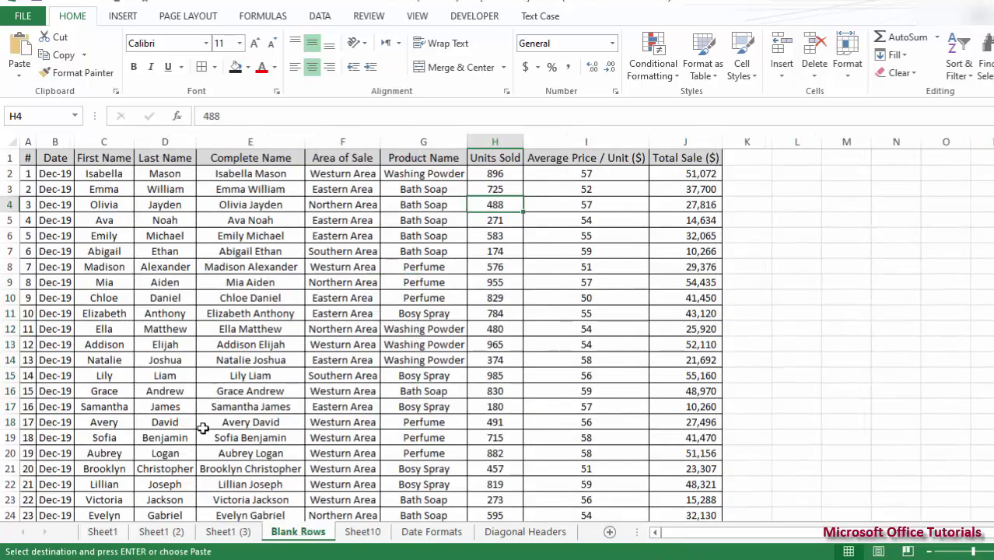
# Paste the Bath Soap serial numbers into column A starting at A37, below the last data row
pyautogui.click(60, 372)
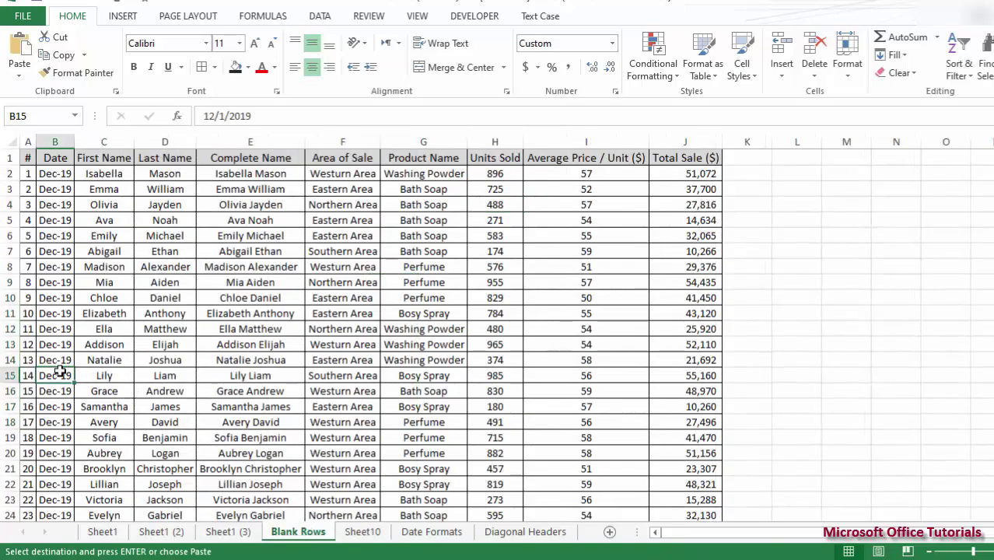
pyautogui.hotkey('ctrl', 'Down')
pyautogui.press('Down')
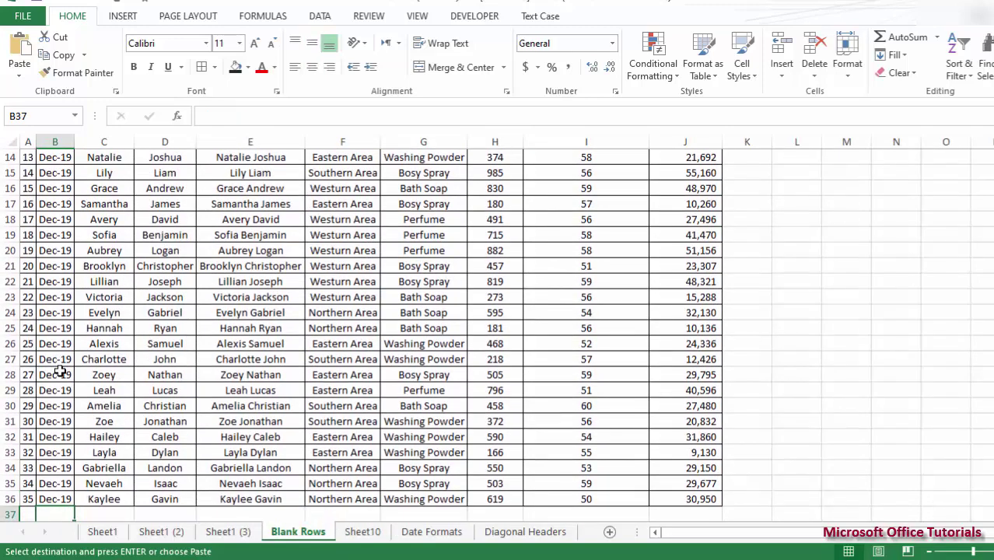
pyautogui.press('Down')
pyautogui.press('Up')
pyautogui.press('Left')
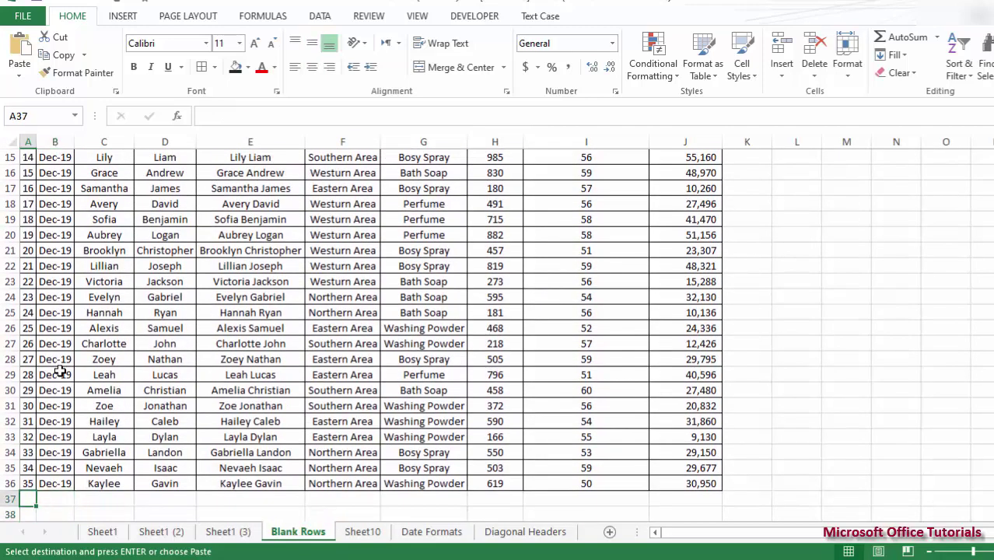
pyautogui.hotkey('ctrl', 'v')
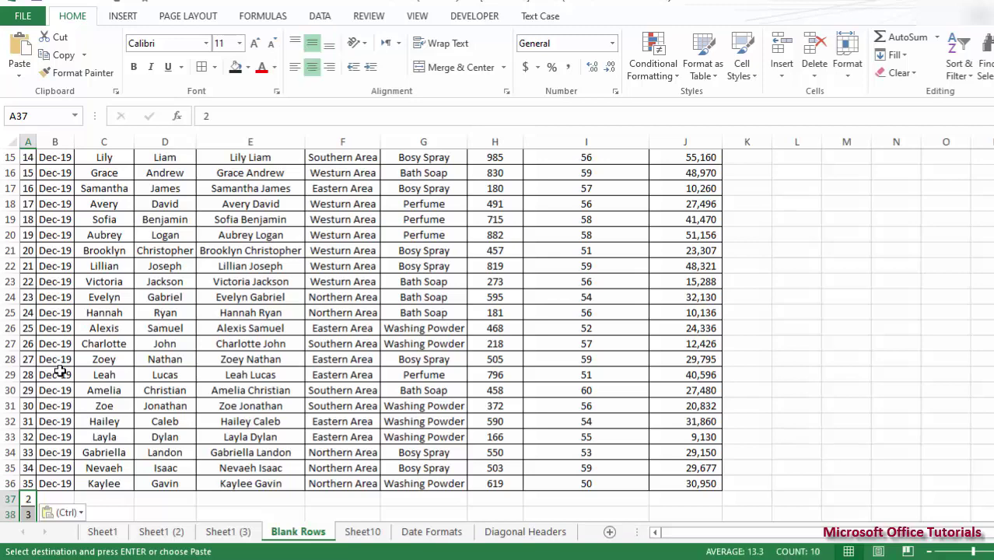
pyautogui.press('Down')
pyautogui.press('Down')
pyautogui.press('Down')
pyautogui.press('Down')
pyautogui.press('Down')
pyautogui.press('Down')
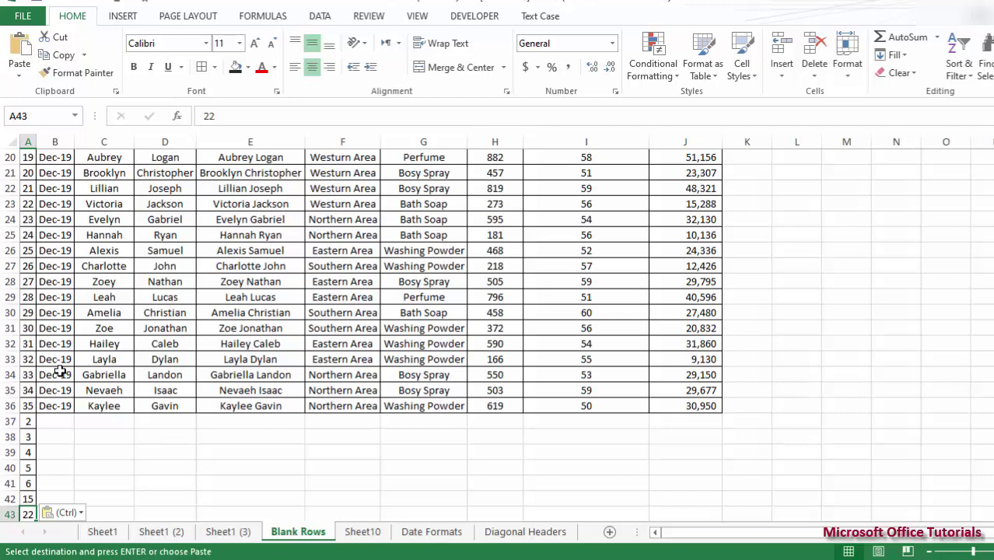
pyautogui.hotkey('ctrl', 'Home')
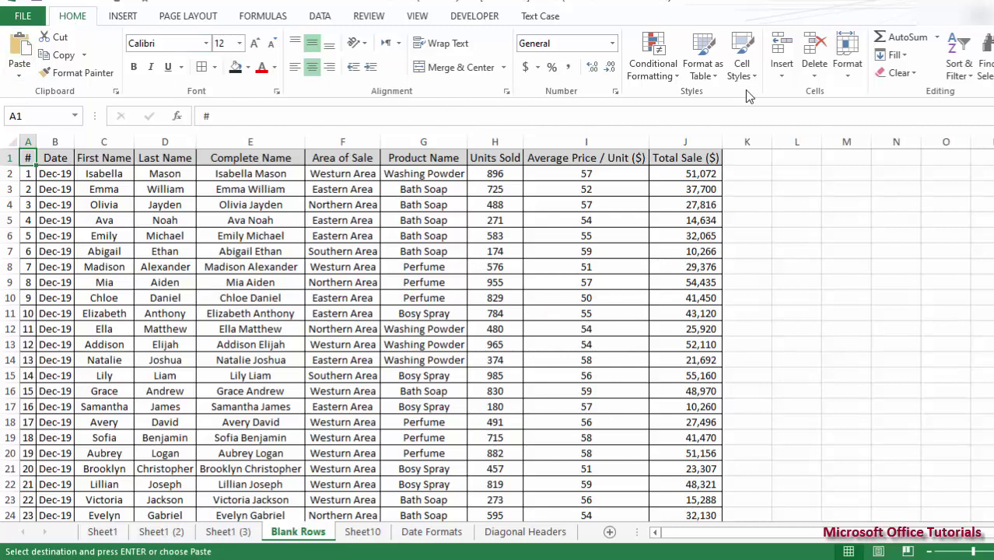
# Re-enable Filter and sort the # column Smallest to Largest
pyautogui.click(958, 68)
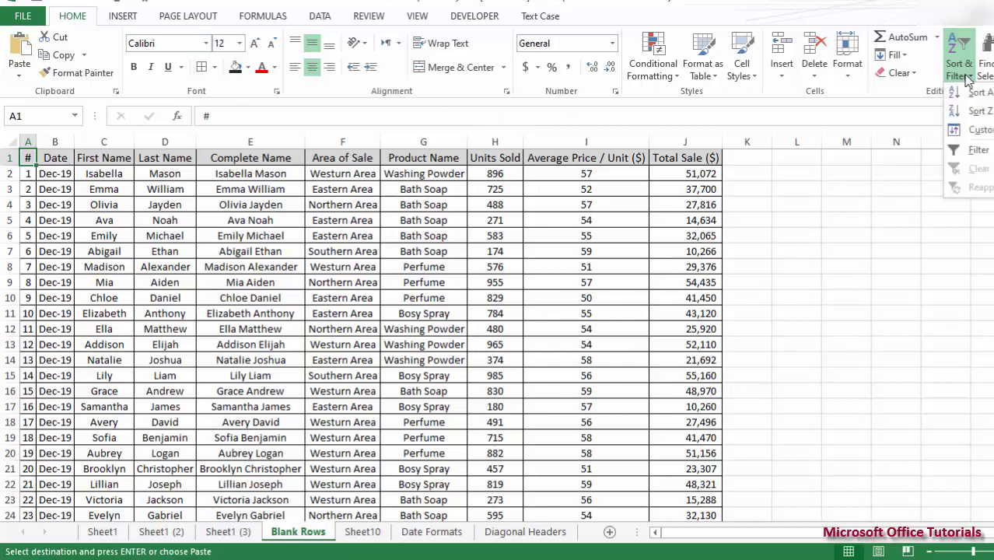
pyautogui.click(979, 150)
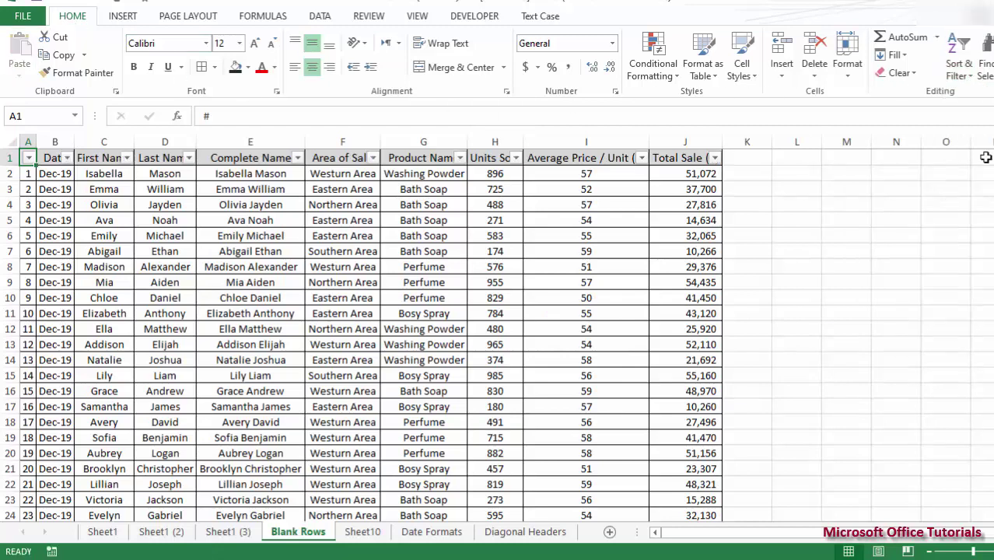
pyautogui.click(171, 205)
pyautogui.click(29, 158)
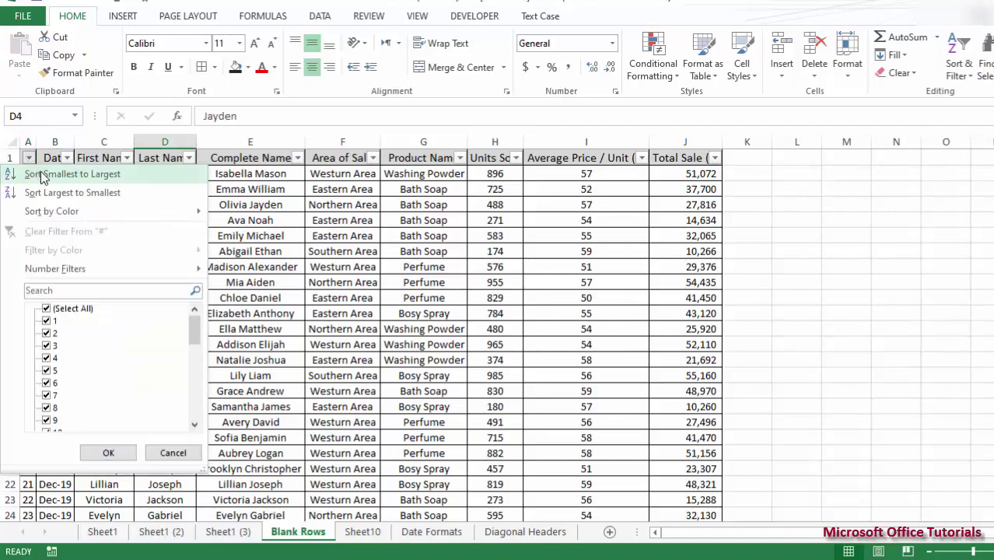
pyautogui.click(43, 175)
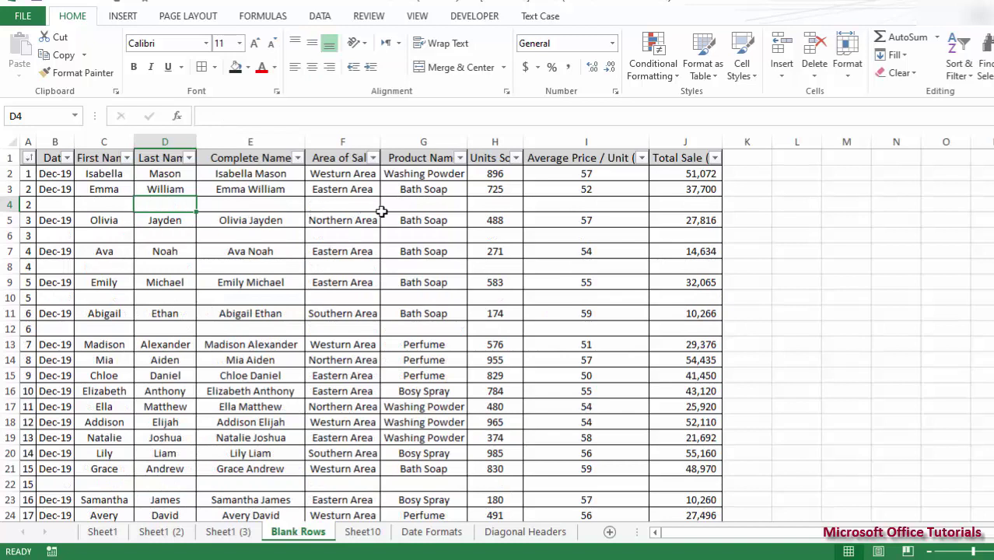
pyautogui.click(424, 203)
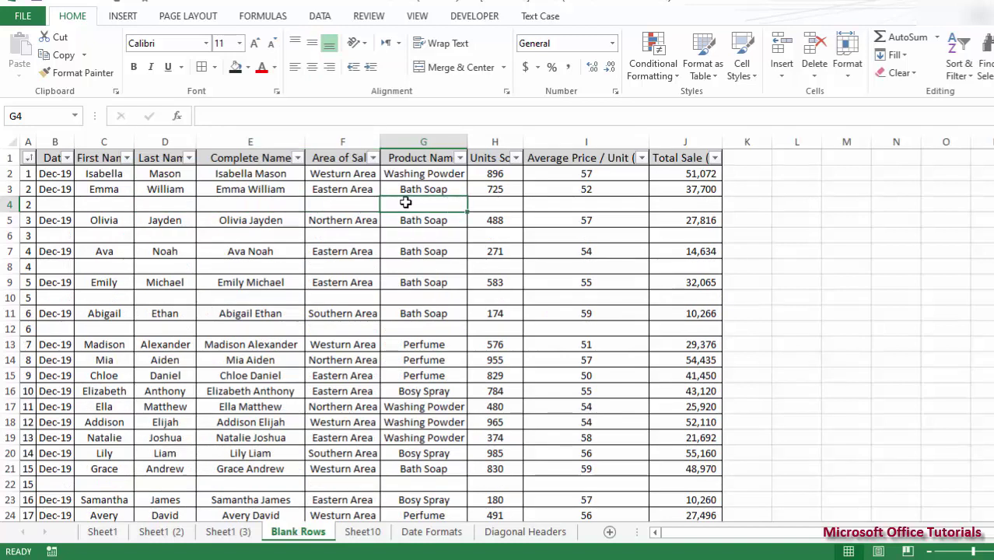
pyautogui.click(426, 240)
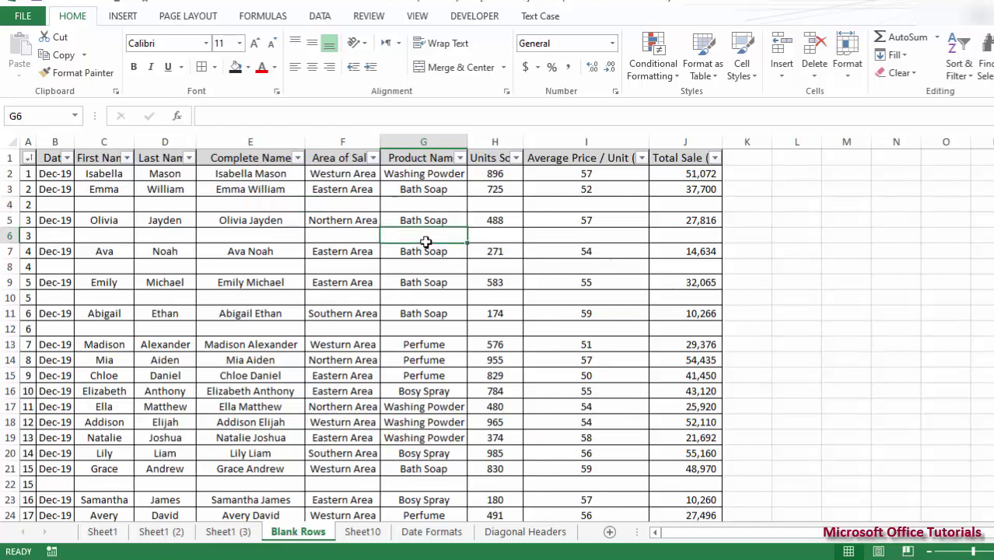
pyautogui.click(431, 267)
pyautogui.click(434, 297)
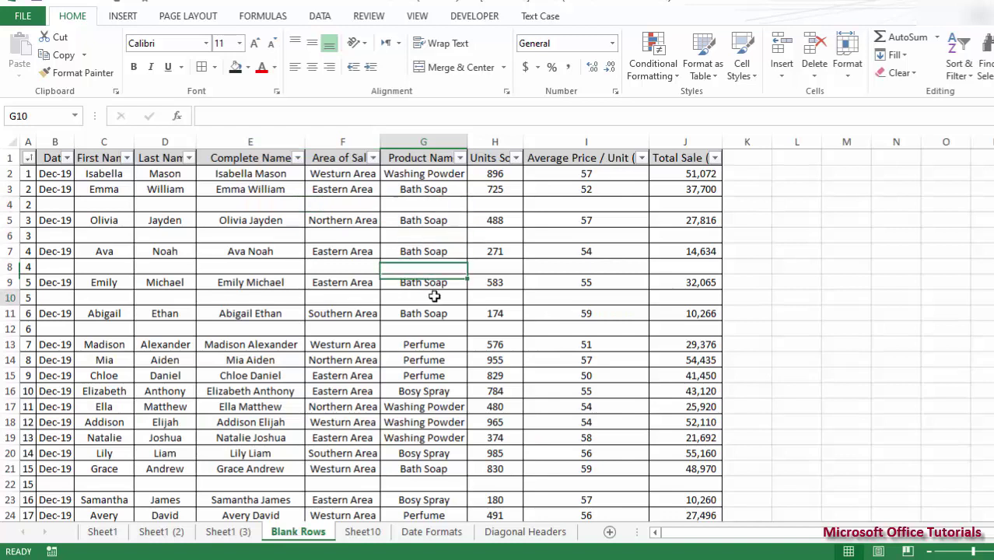
pyautogui.click(436, 327)
pyautogui.moveTo(438, 357); pyautogui.dragTo(438, 375)
pyautogui.click(437, 363)
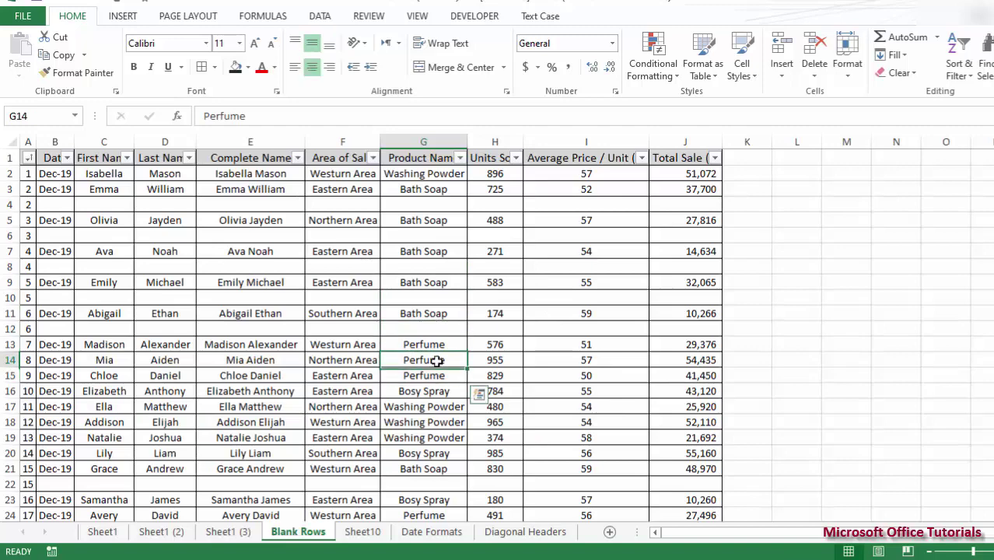